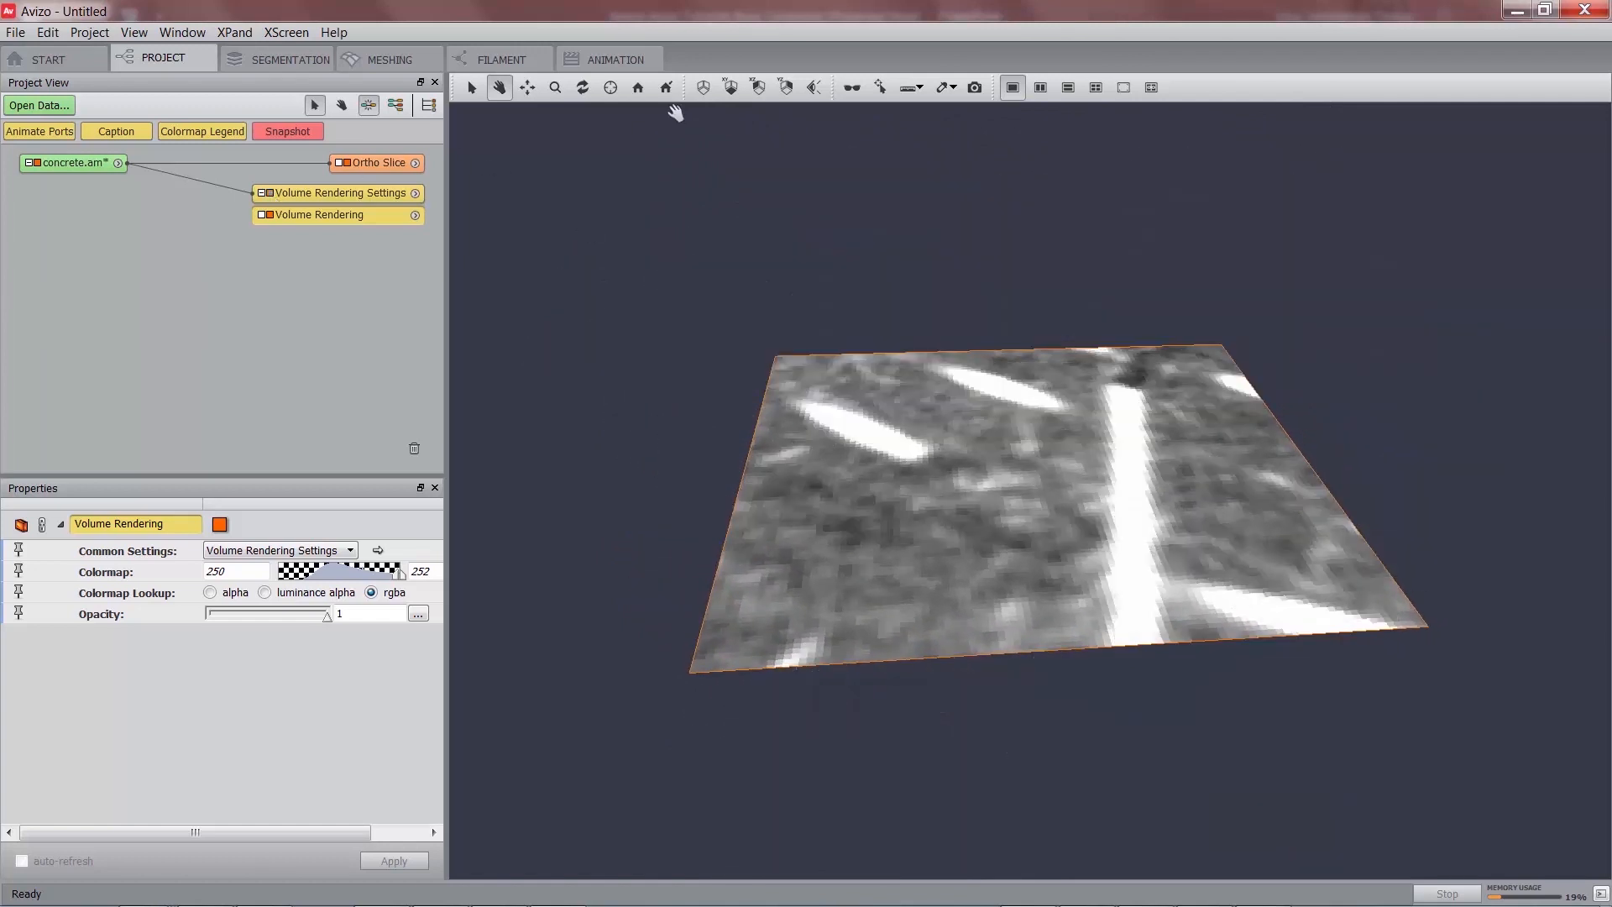
# From the top view, attach Cylinder Correlation to concrete.am, hide Ortho Slice, and preview the template.
pyautogui.click(730, 87)
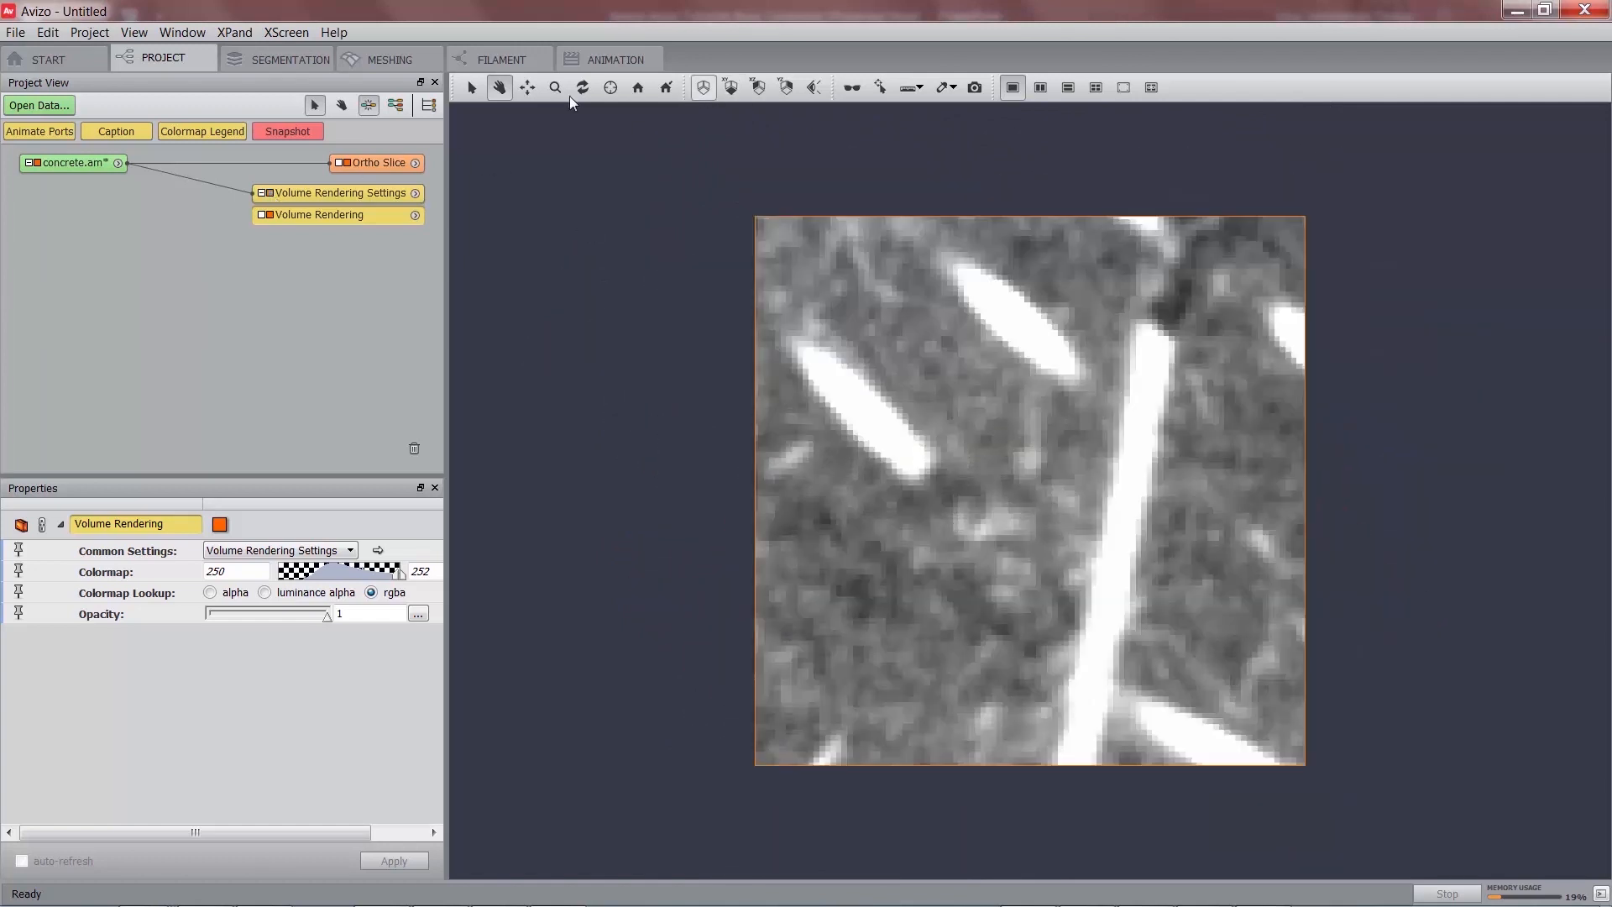
pyautogui.rightClick(90, 167)
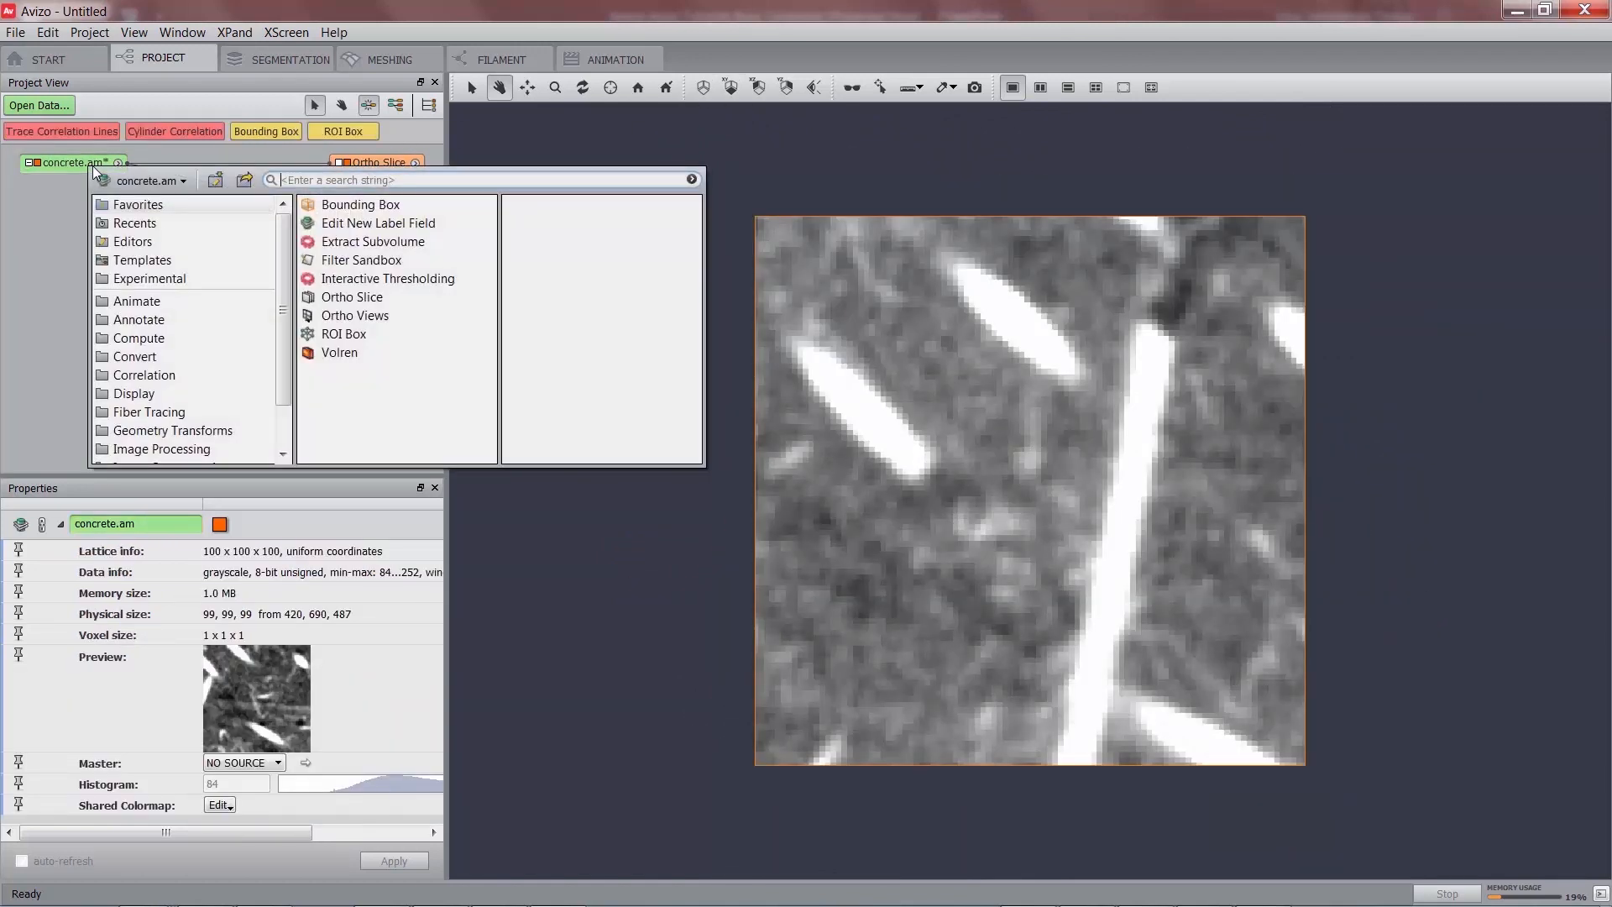
pyautogui.click(151, 411)
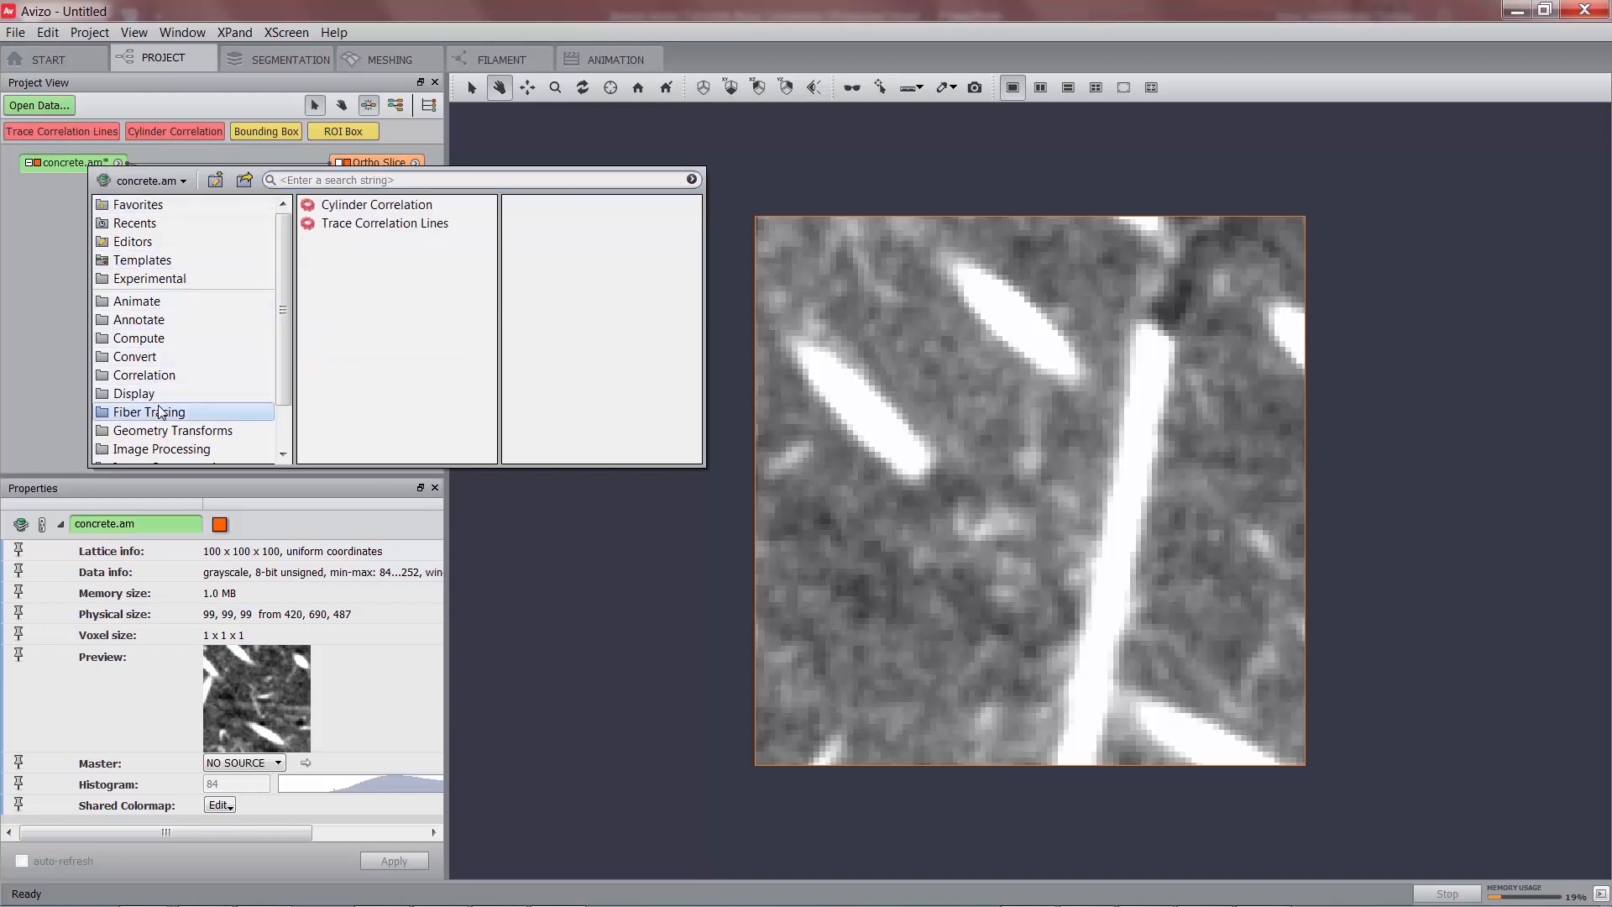
pyautogui.doubleClick(382, 206)
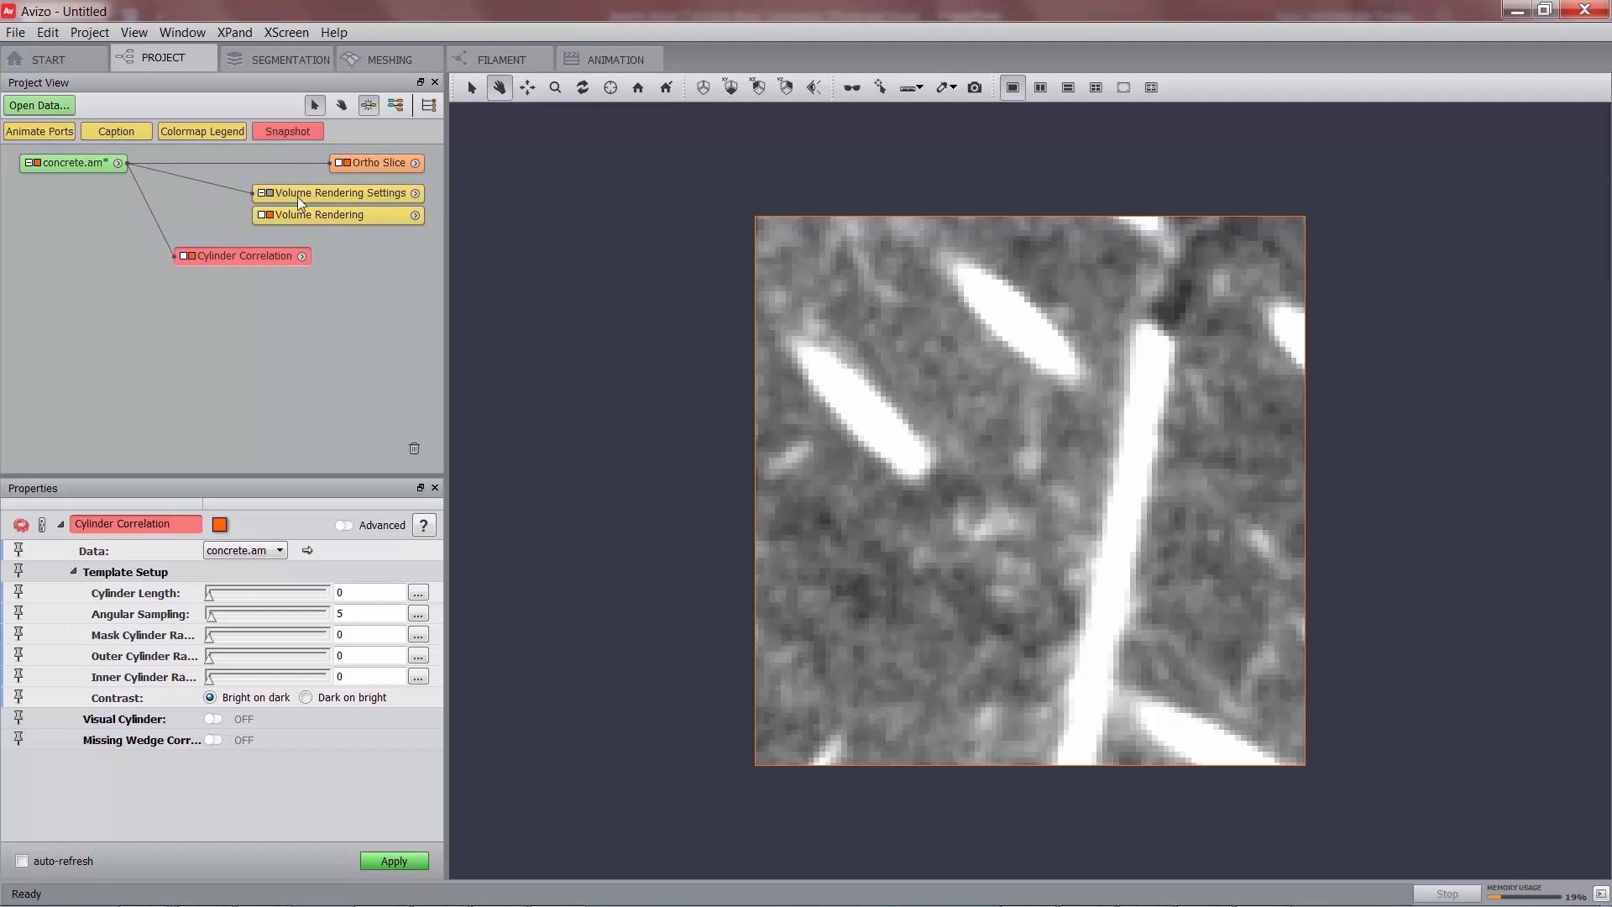
pyautogui.click(346, 162)
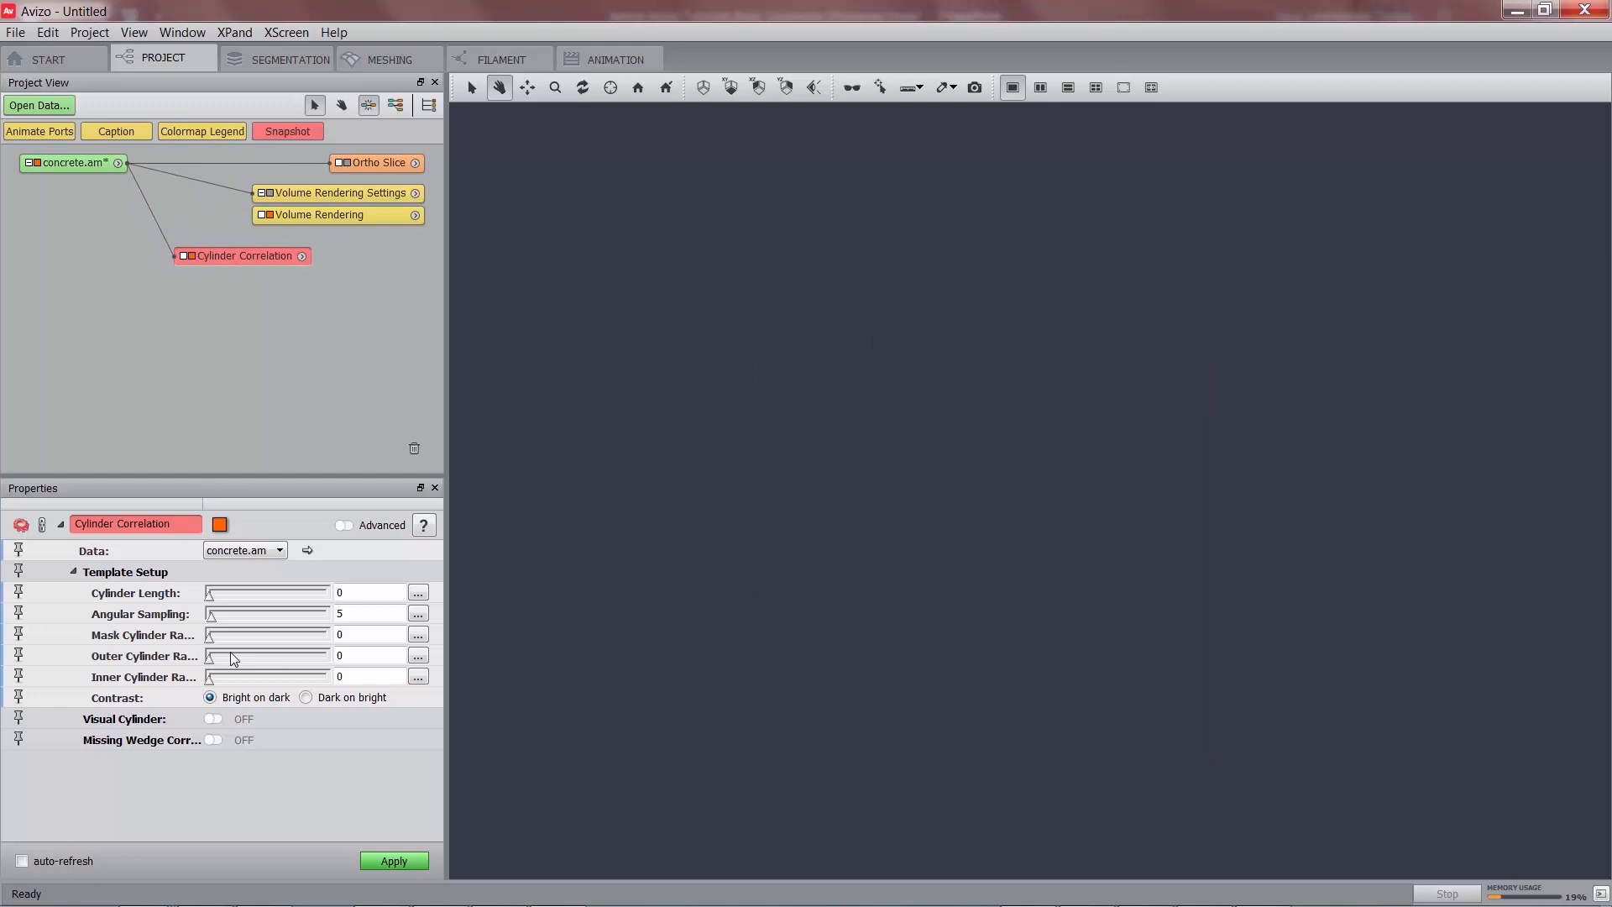
pyautogui.click(214, 720)
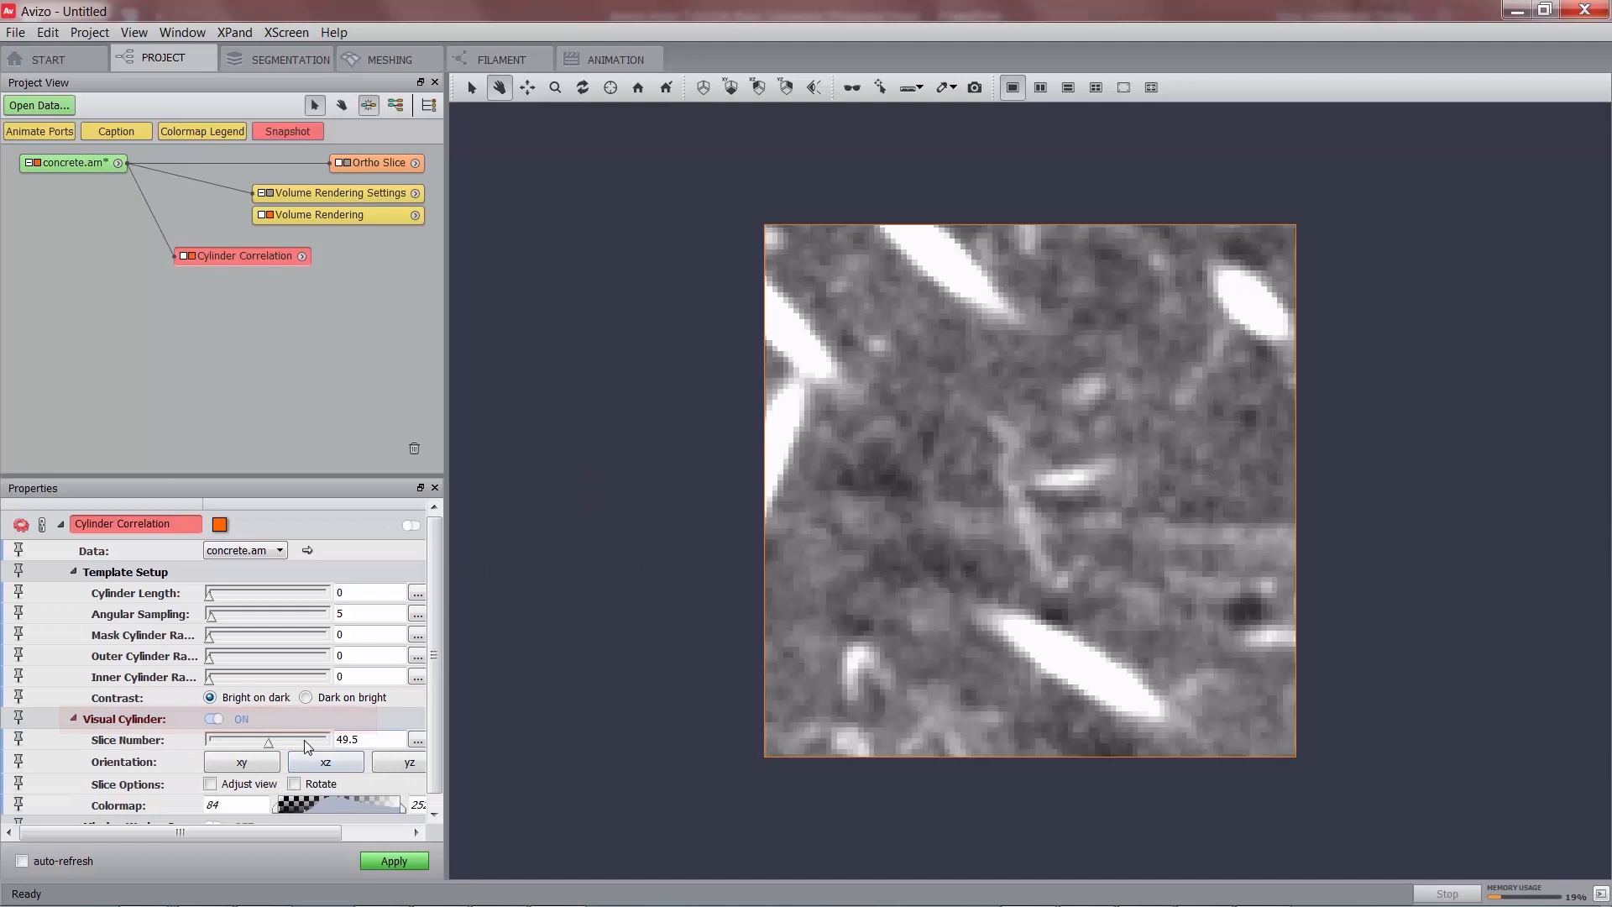
# Fit the cylinder template along the bright lower fibre on the preview slice.
pyautogui.moveTo(269, 743)
pyautogui.mouseDown()
pyautogui.moveTo(250, 743)
pyautogui.moveTo(270, 745)
pyautogui.mouseUp()
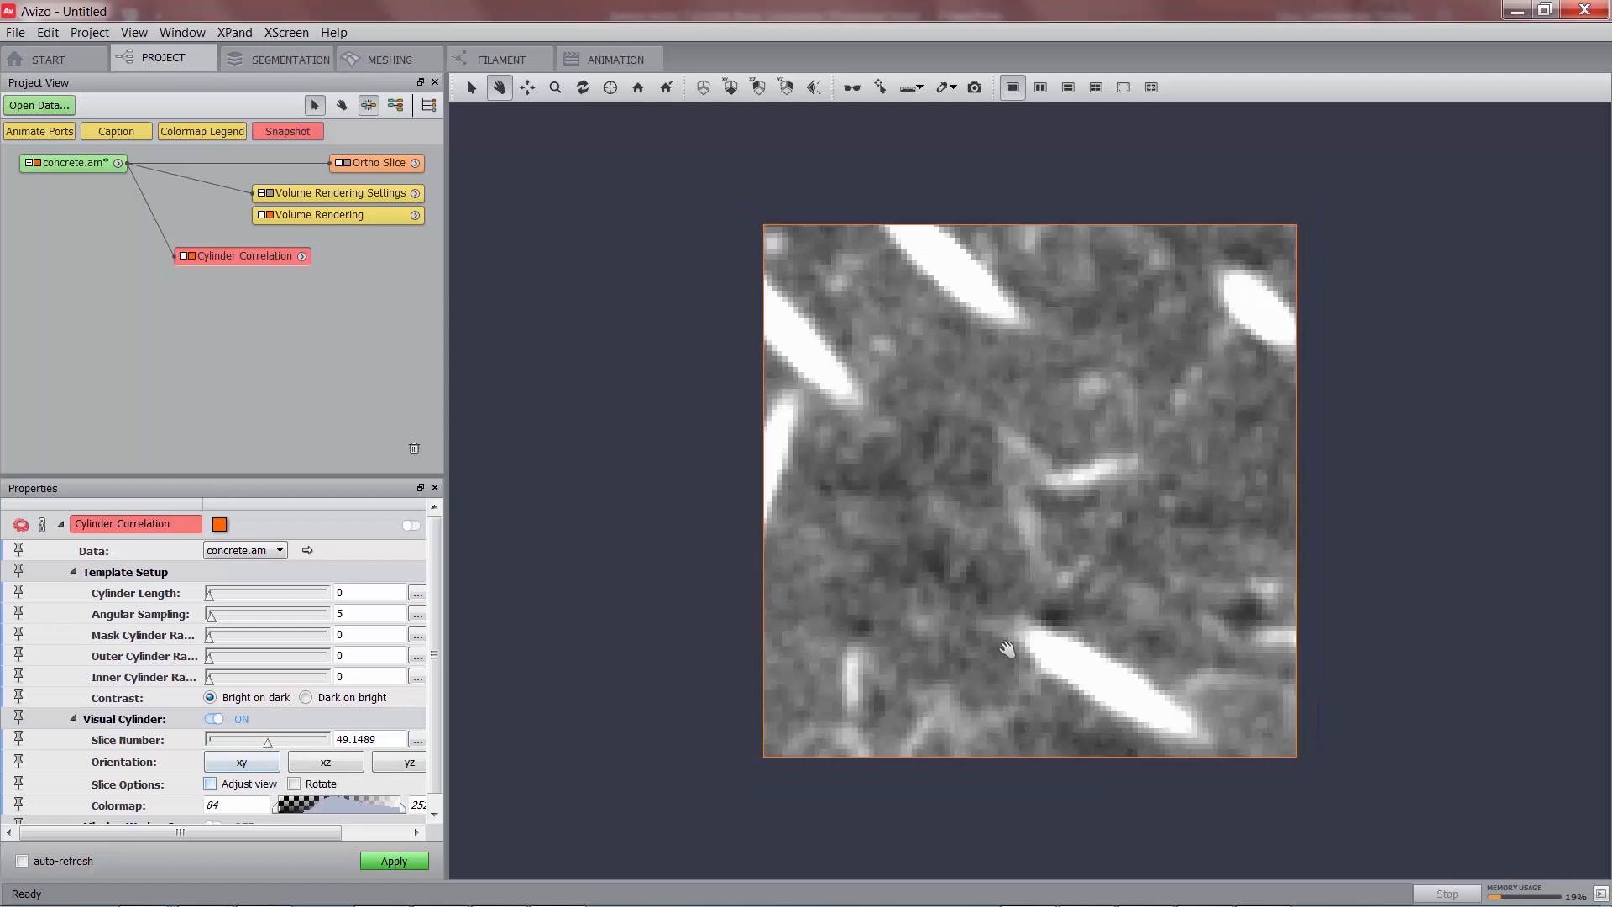
pyautogui.click(477, 92)
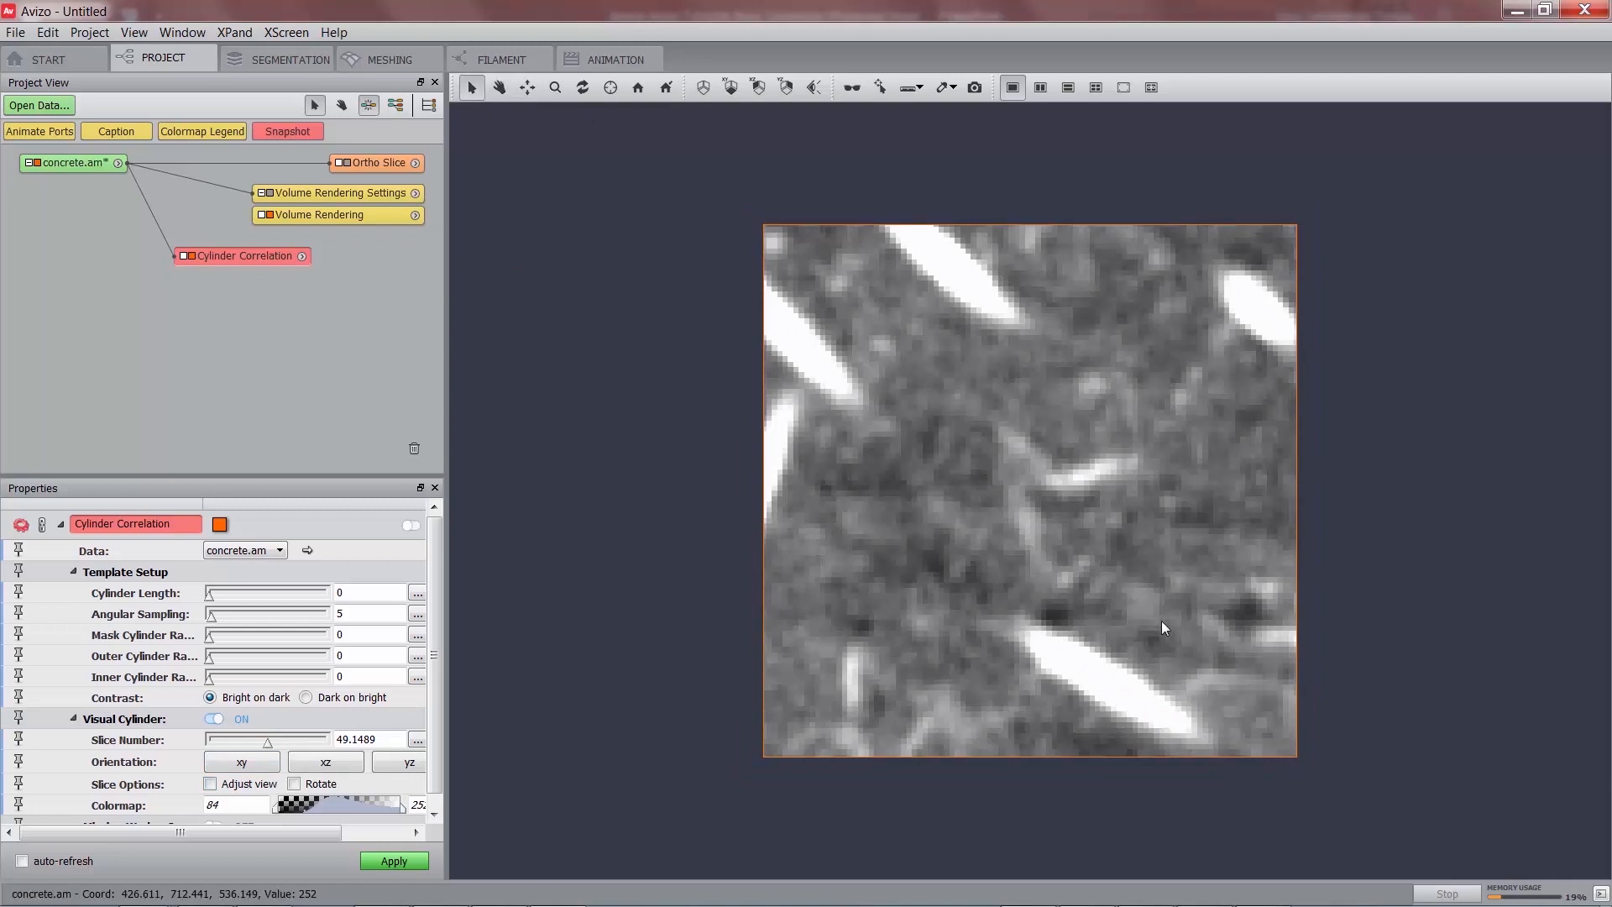
pyautogui.moveTo(1029, 638); pyautogui.dragTo(1187, 723)
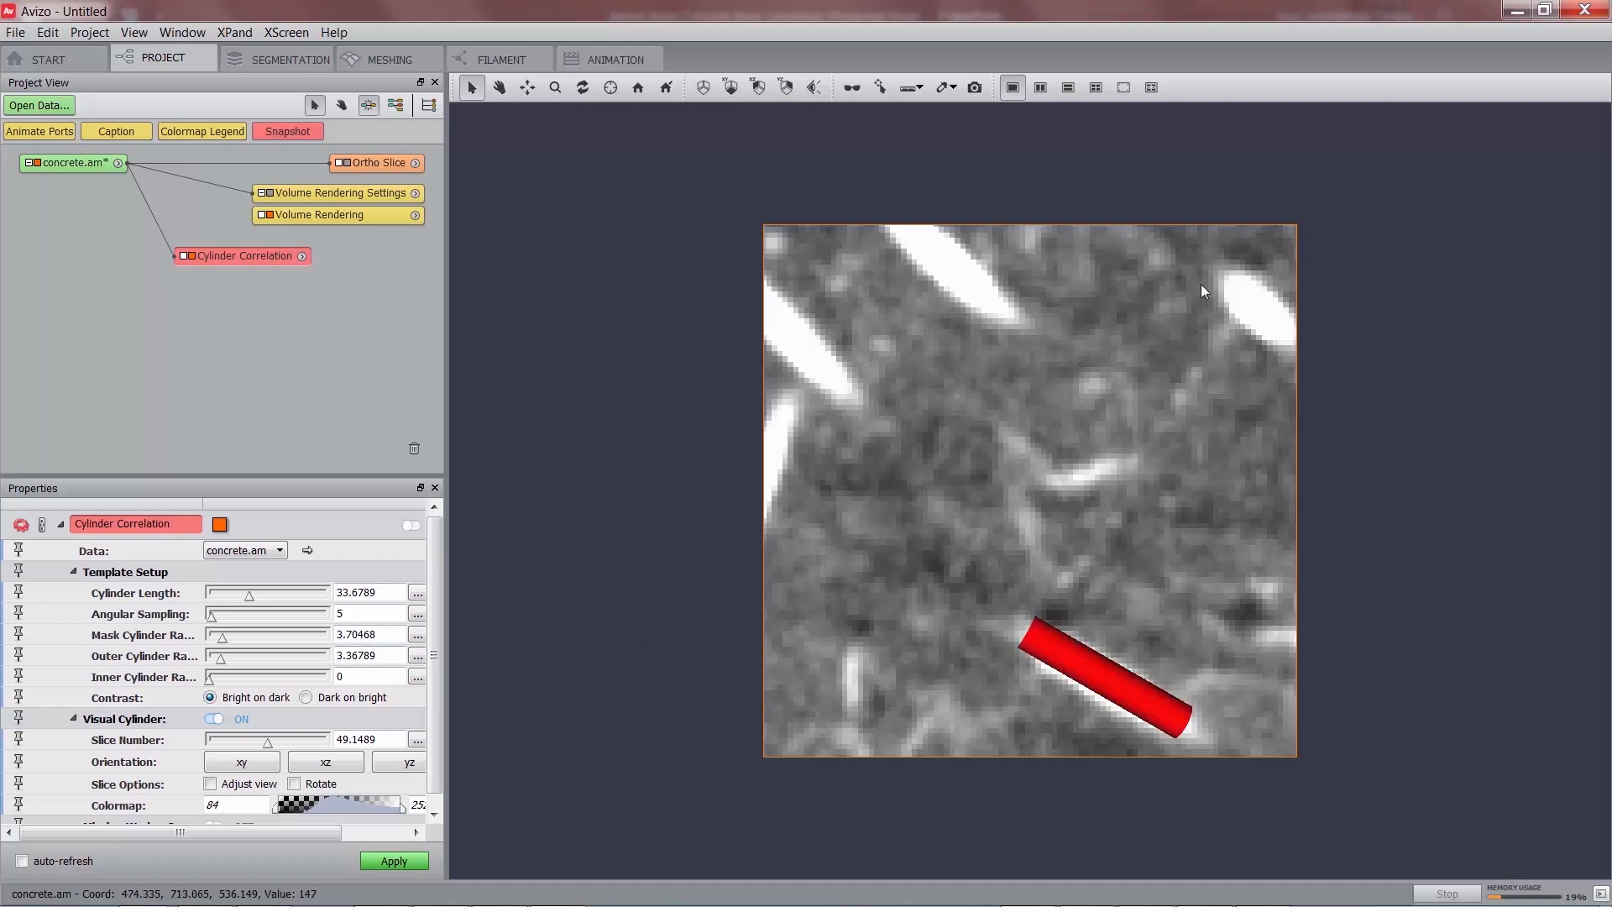
pyautogui.moveTo(1231, 288); pyautogui.dragTo(1283, 334)
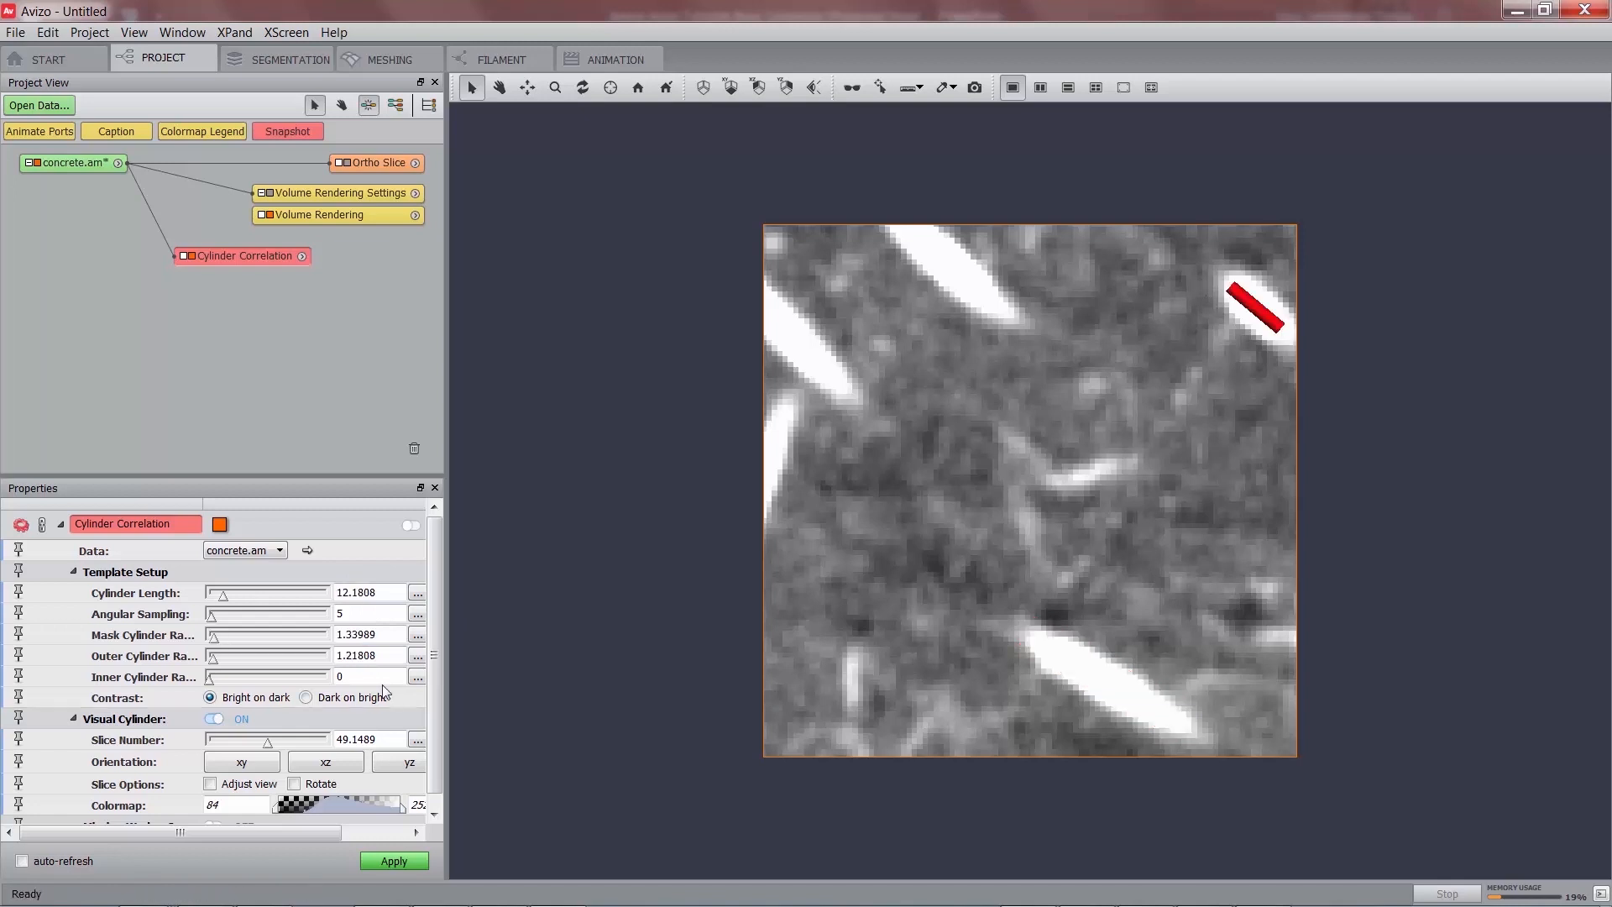
pyautogui.moveTo(916, 234); pyautogui.dragTo(996, 300)
pyautogui.moveTo(1043, 643); pyautogui.dragTo(1184, 727)
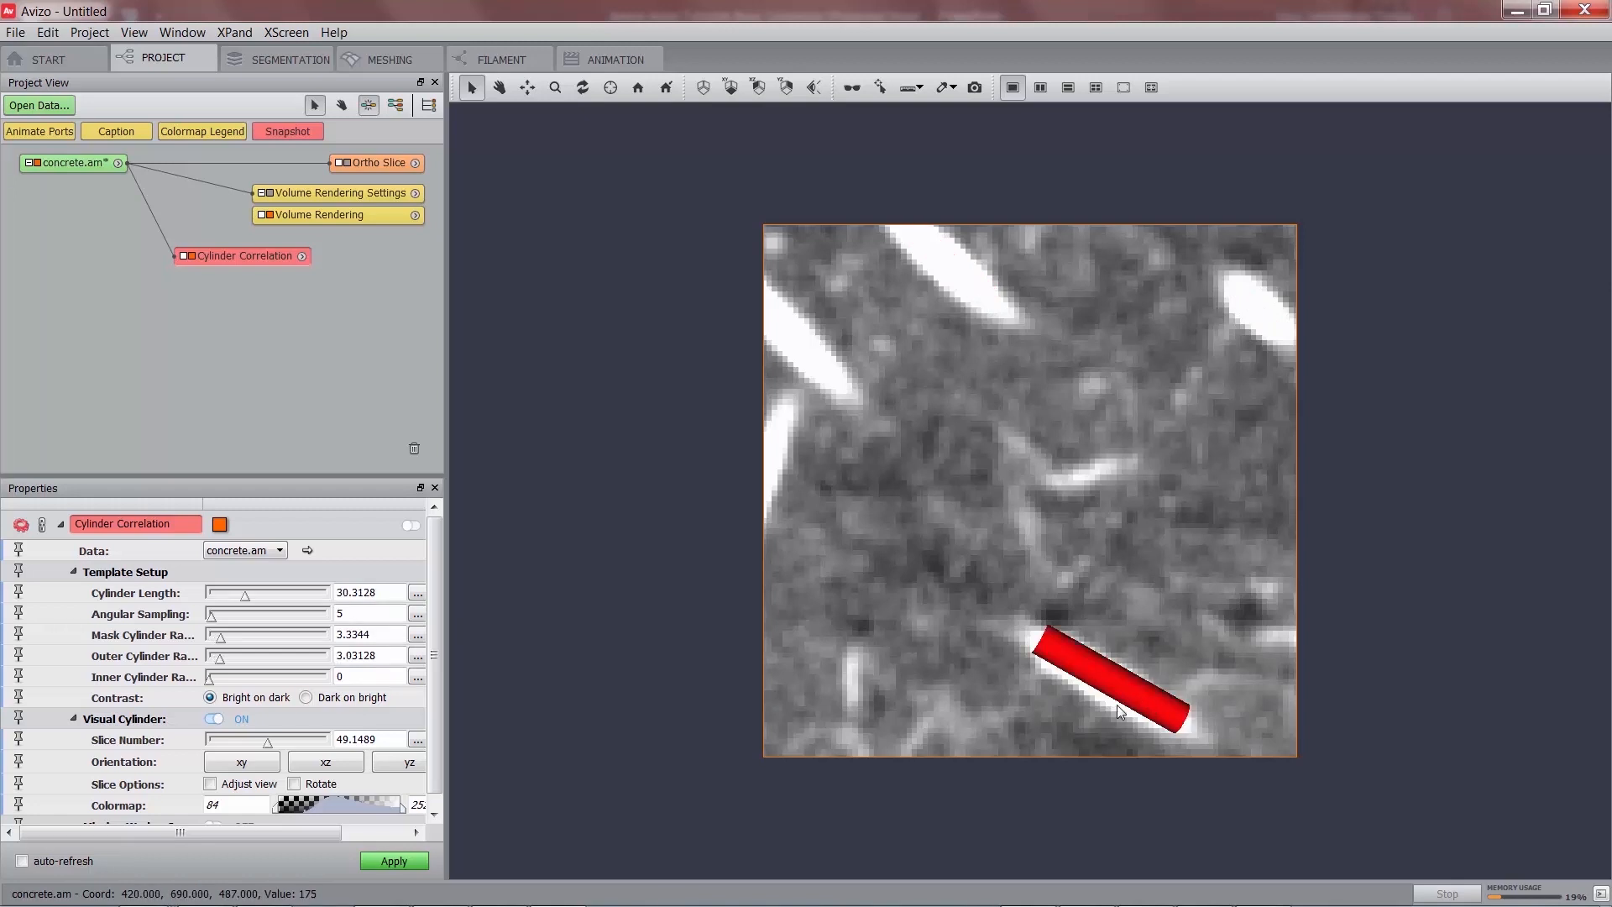
# Set the cylinder thickness to mask radius 3.77757 and outer radius 3.43415, then disable Visual Cylinder.
pyautogui.moveTo(268, 743); pyautogui.dragTo(268, 758)
pyautogui.click(268, 758)
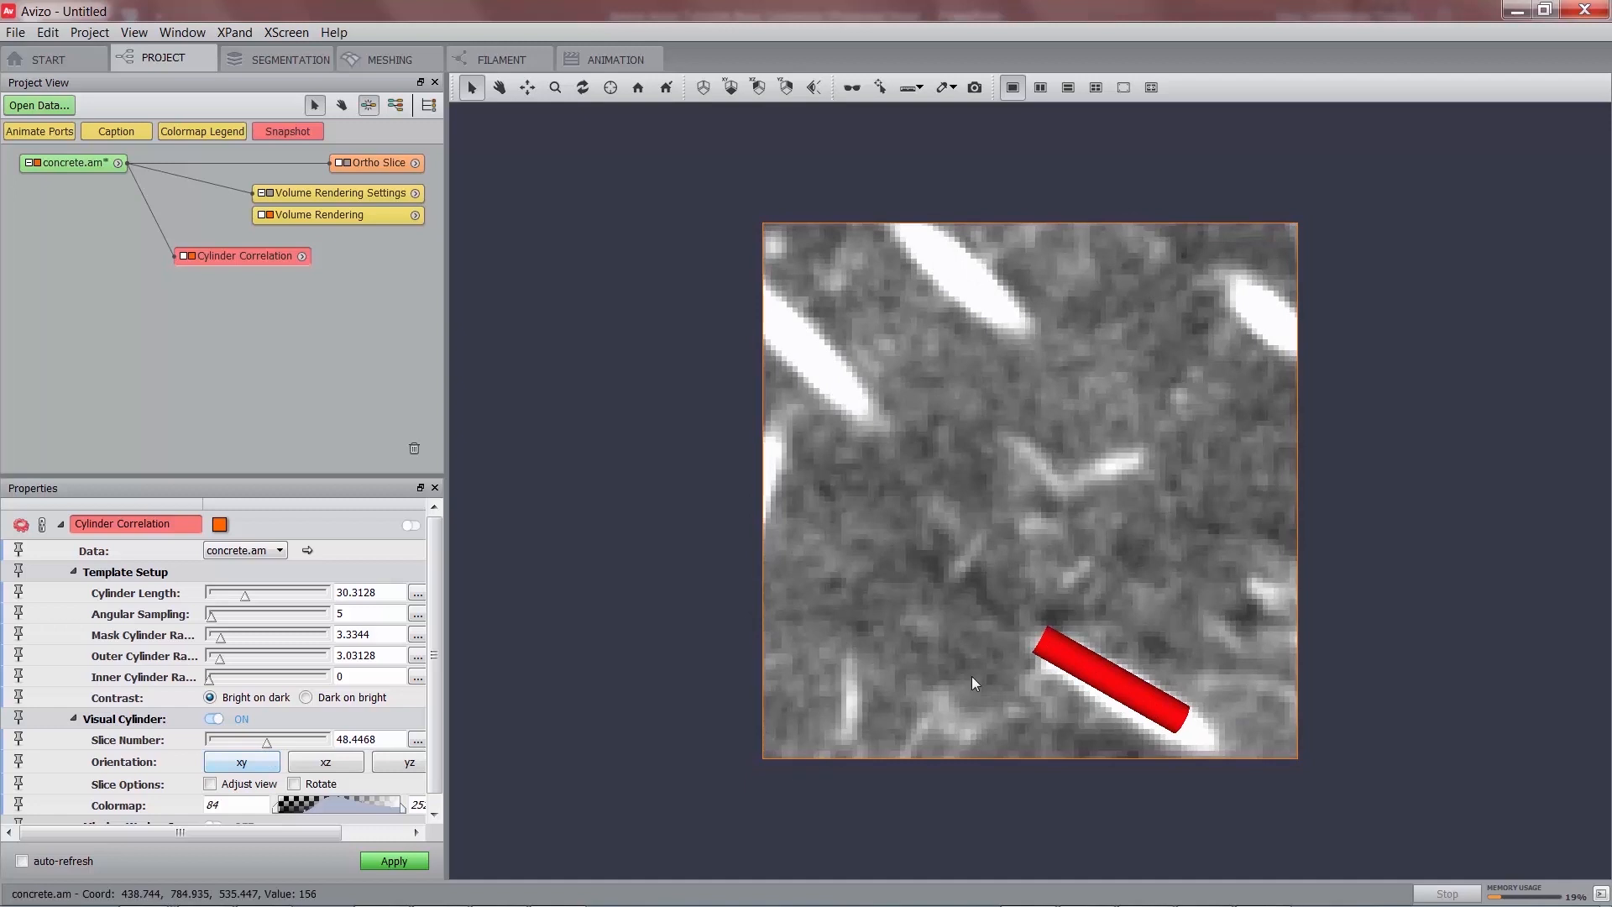
pyautogui.scroll(2, 370, 742)
pyautogui.scroll(-2, 370, 742)
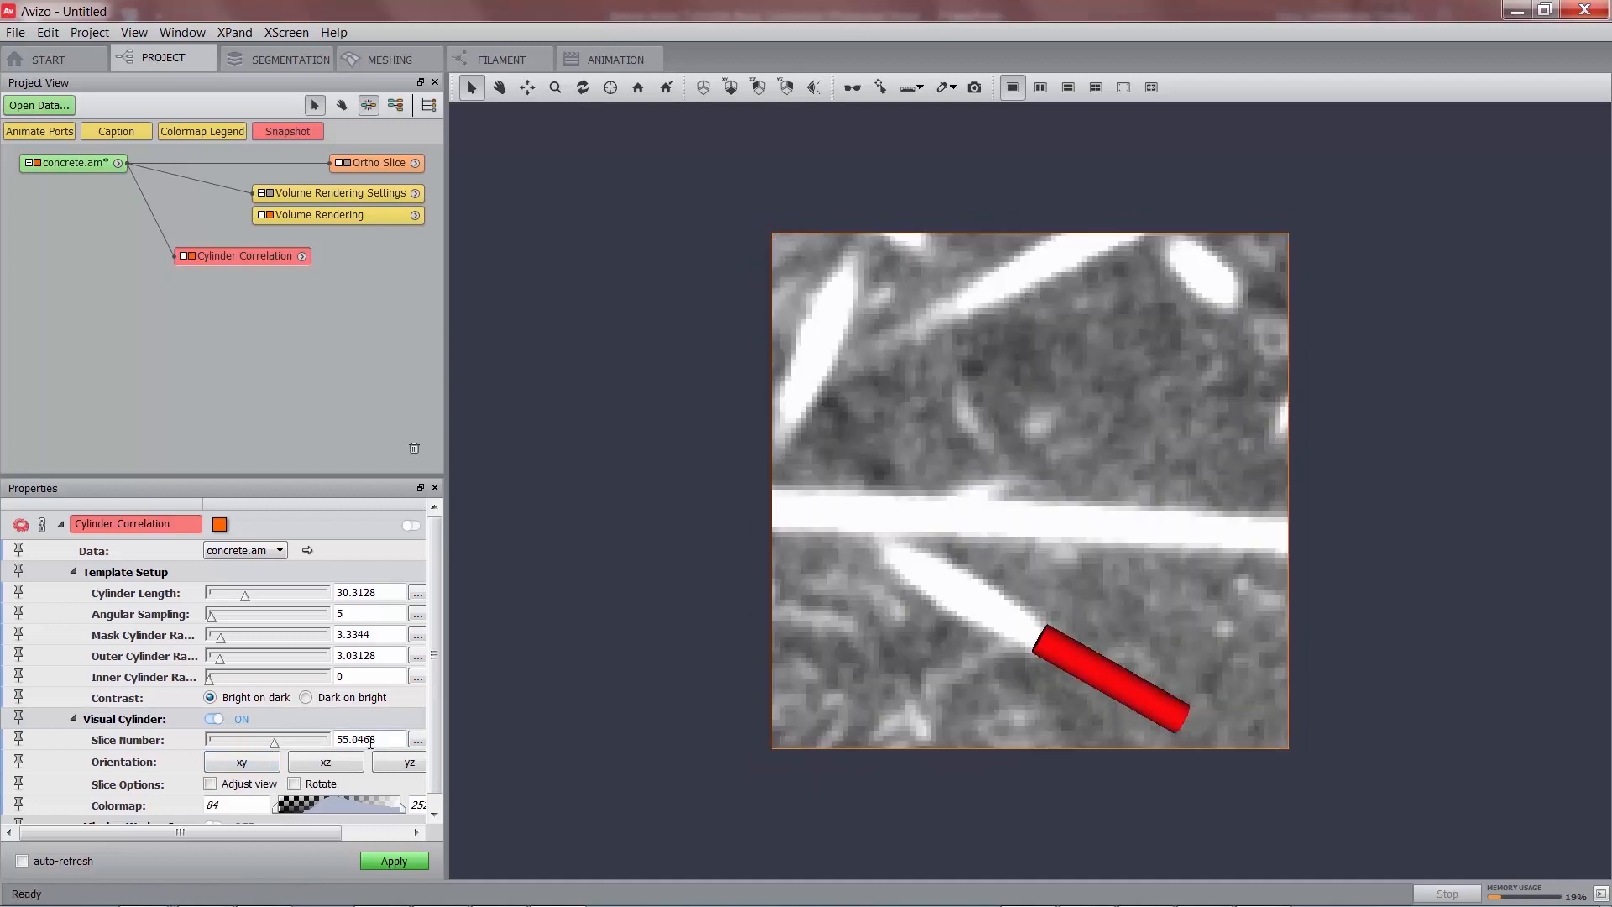
pyautogui.moveTo(267, 743); pyautogui.dragTo(269, 747)
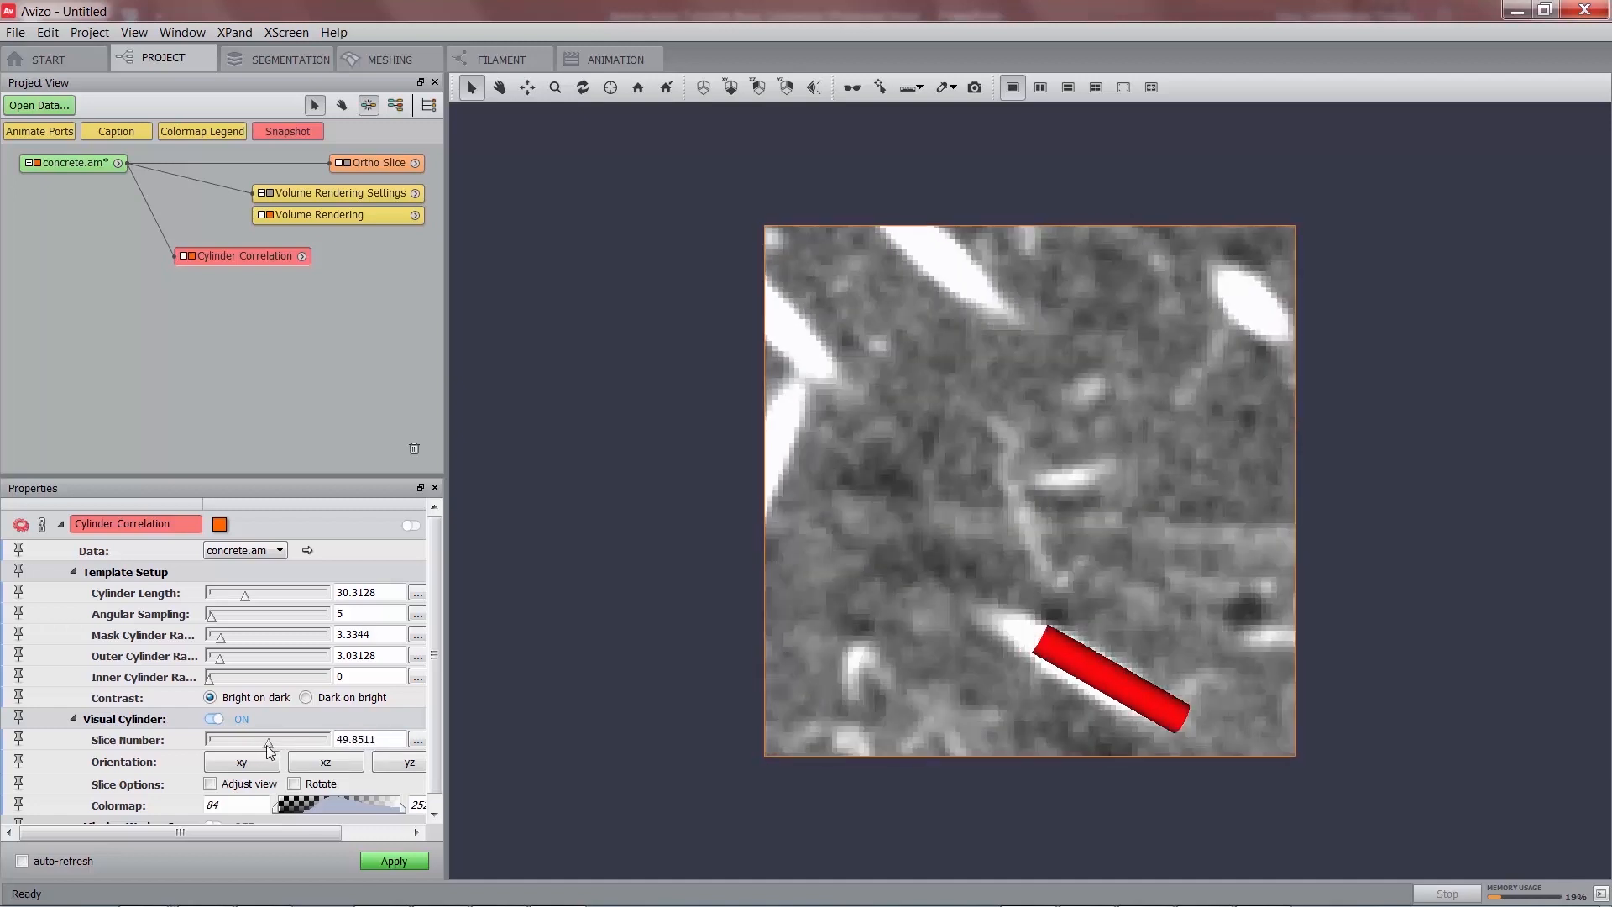
pyautogui.moveTo(1096, 657)
pyautogui.mouseDown()
pyautogui.moveTo(1115, 637)
pyautogui.moveTo(1091, 646)
pyautogui.mouseUp()
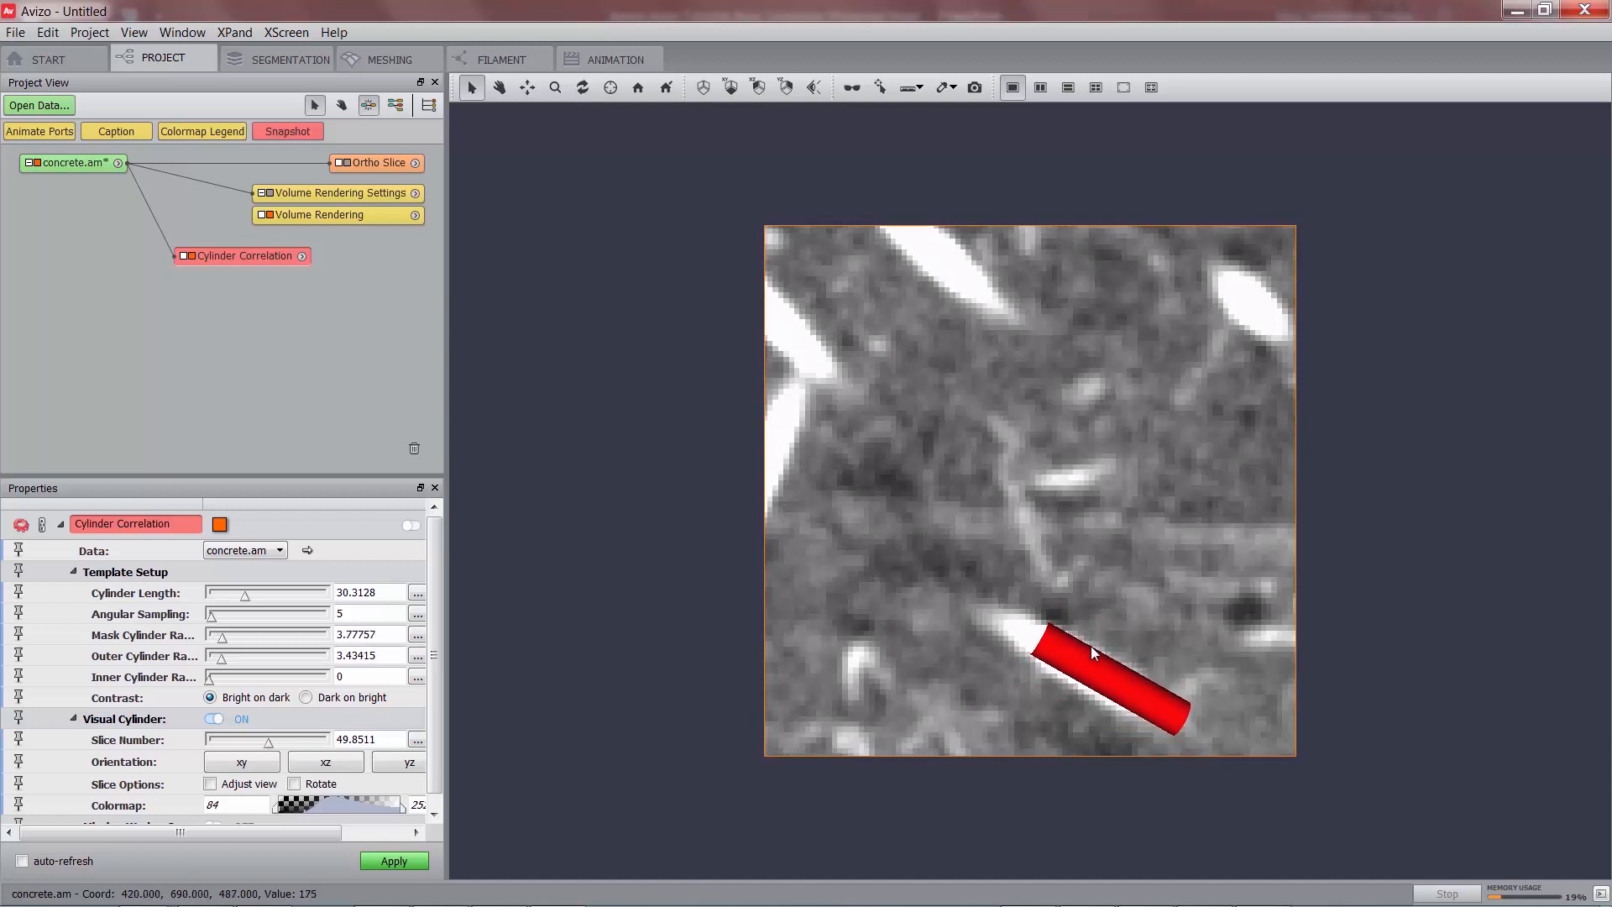
pyautogui.click(215, 720)
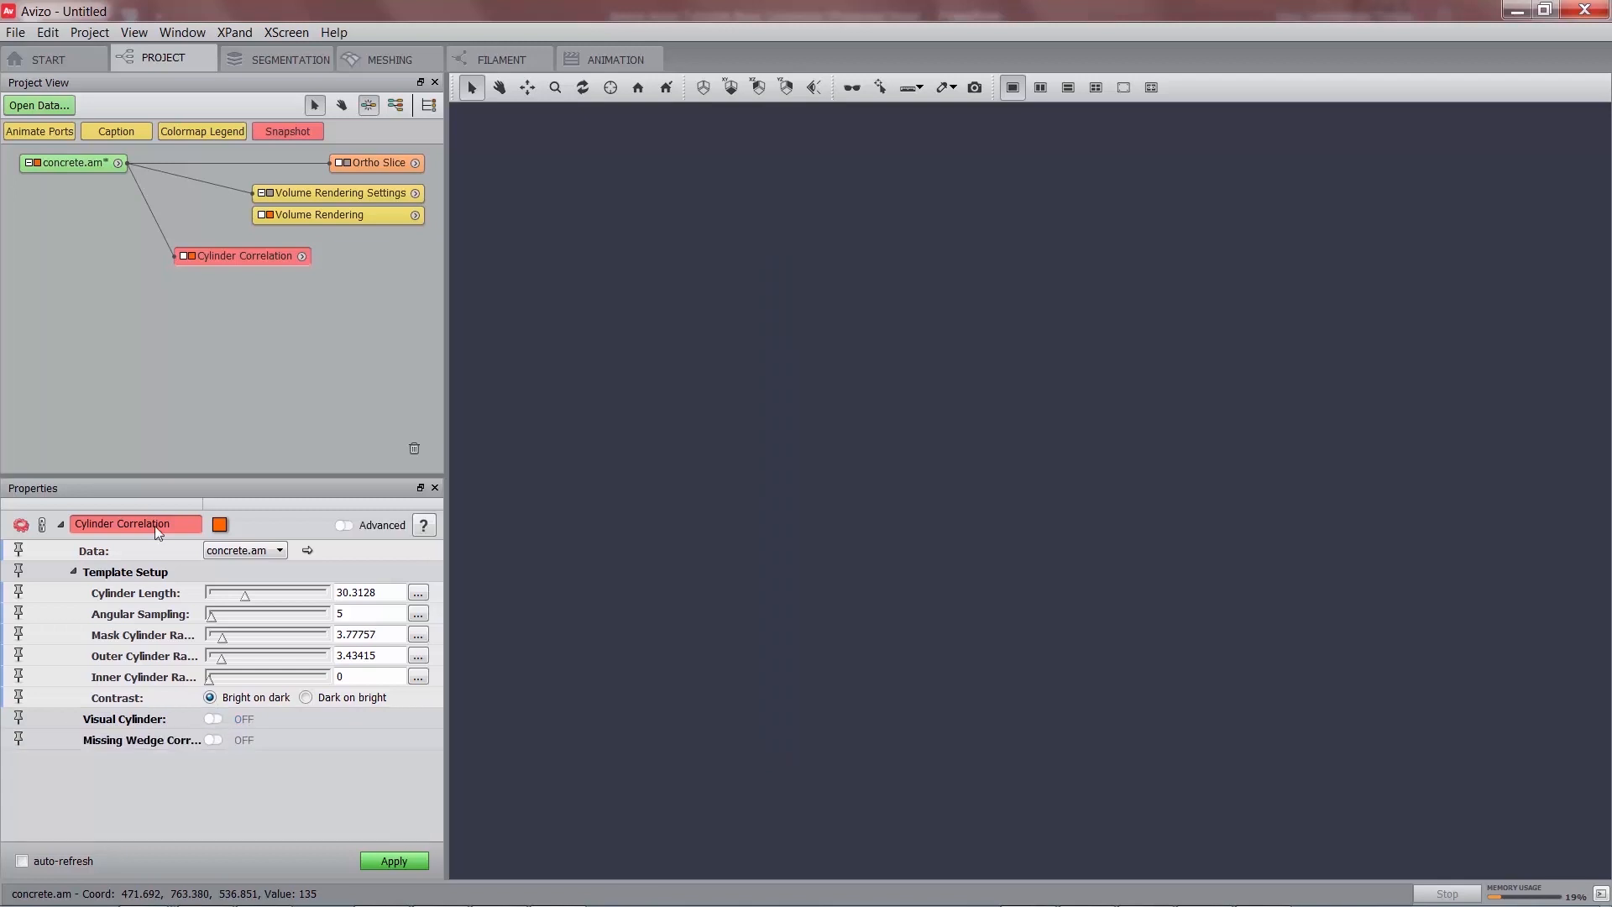
# Show the Ortho Slice again at slice 50 and reselect the Cylinder Correlation module.
pyautogui.click(348, 162)
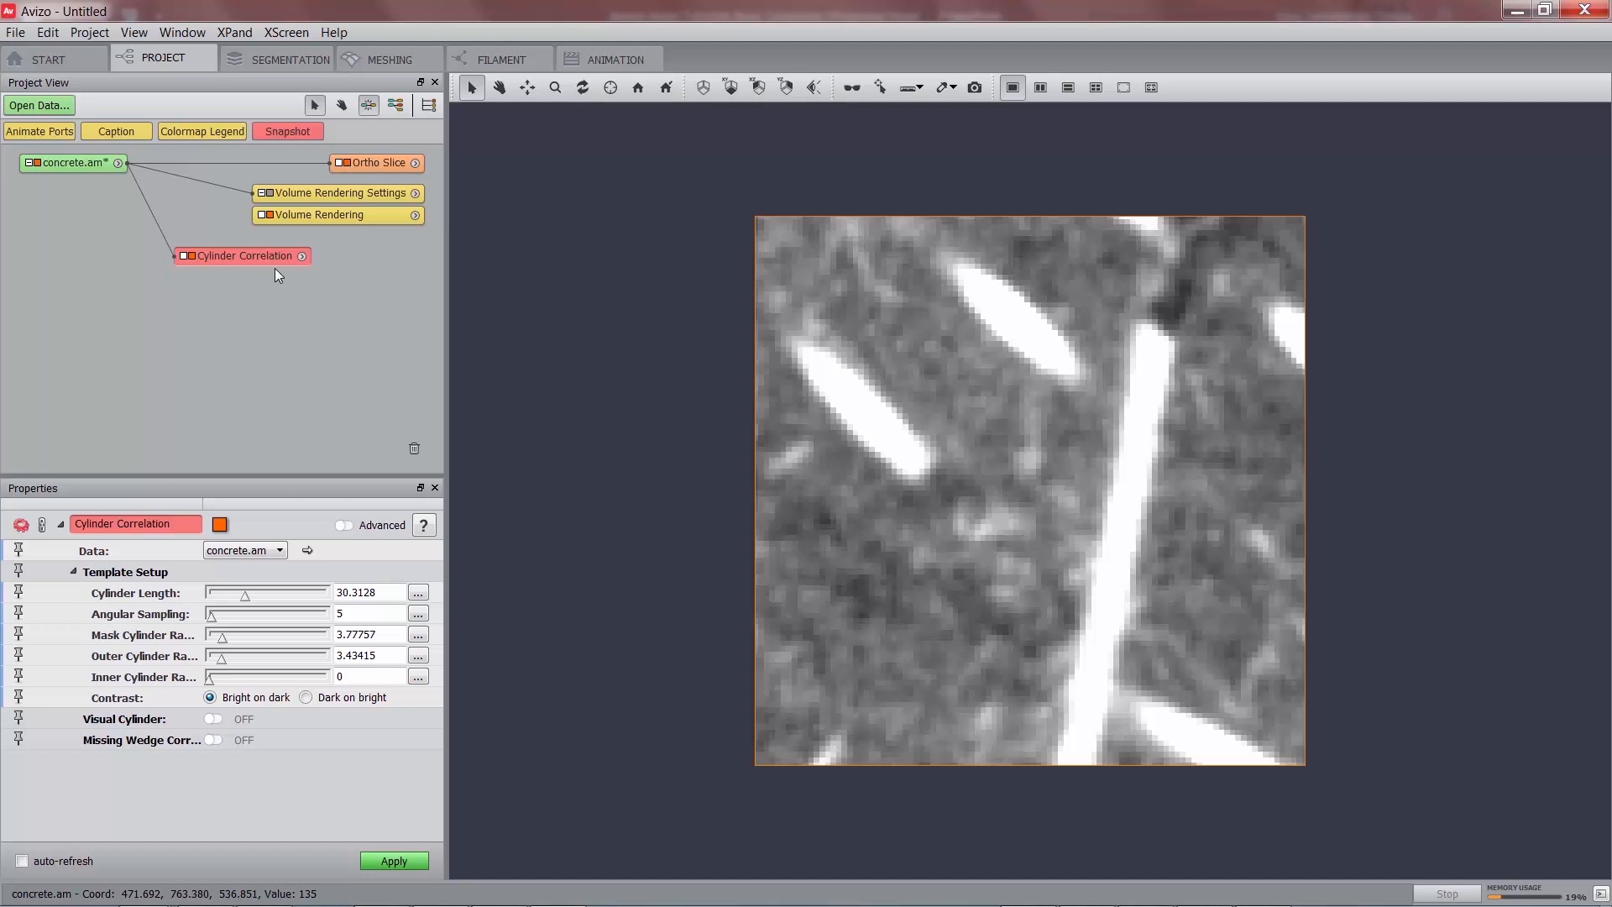
pyautogui.click(372, 159)
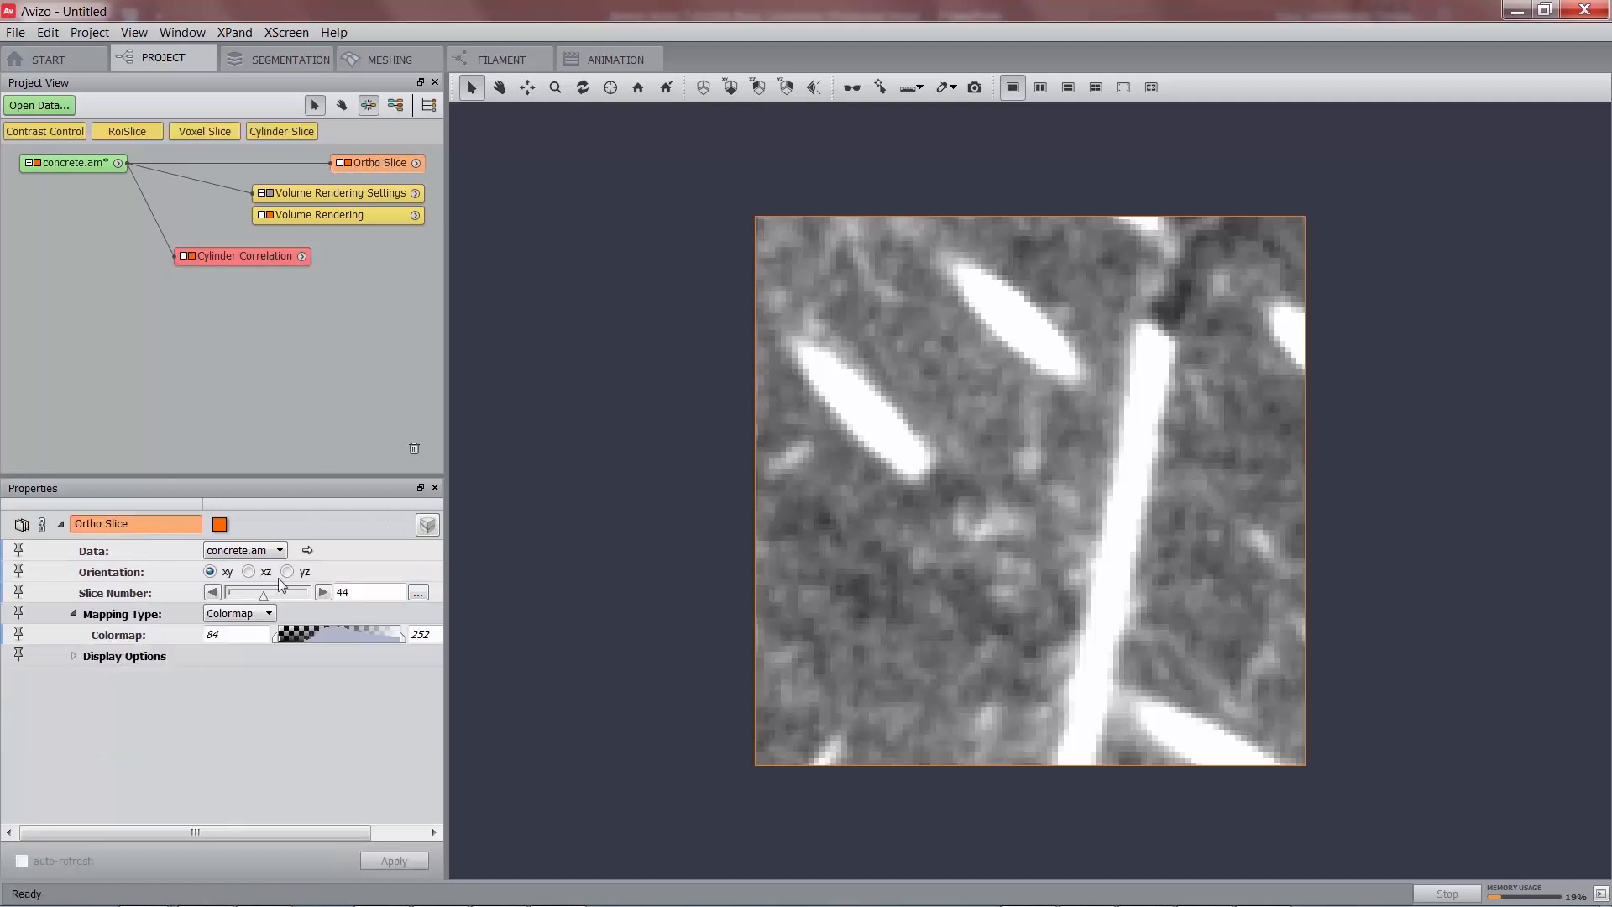
pyautogui.scroll(-3, 361, 593)
pyautogui.scroll(3, 361, 593)
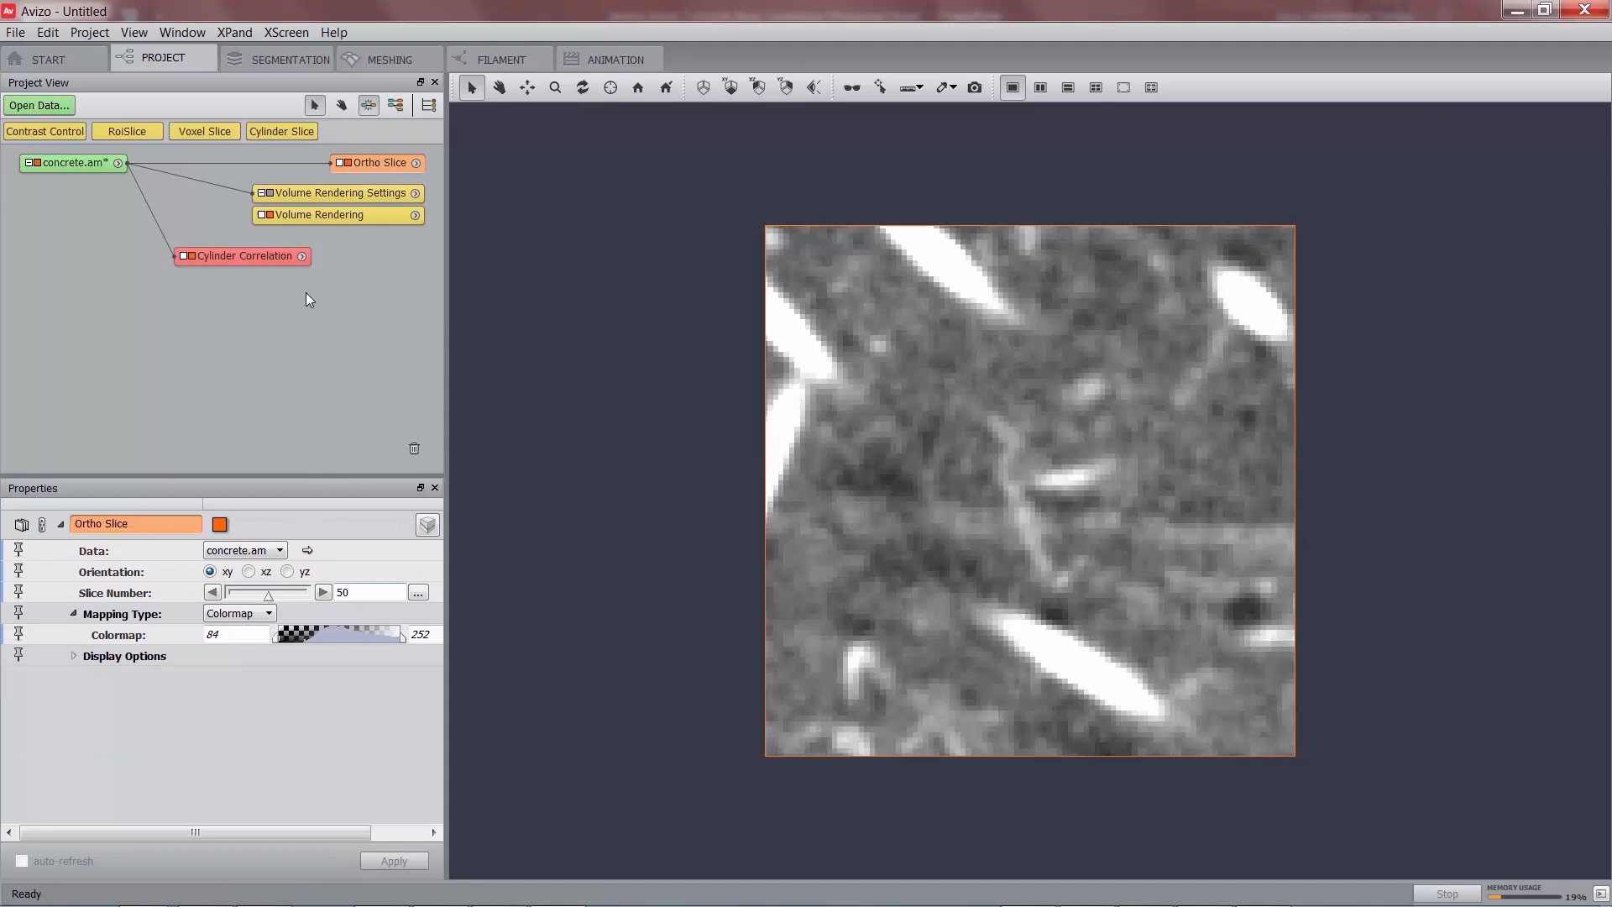
pyautogui.click(226, 262)
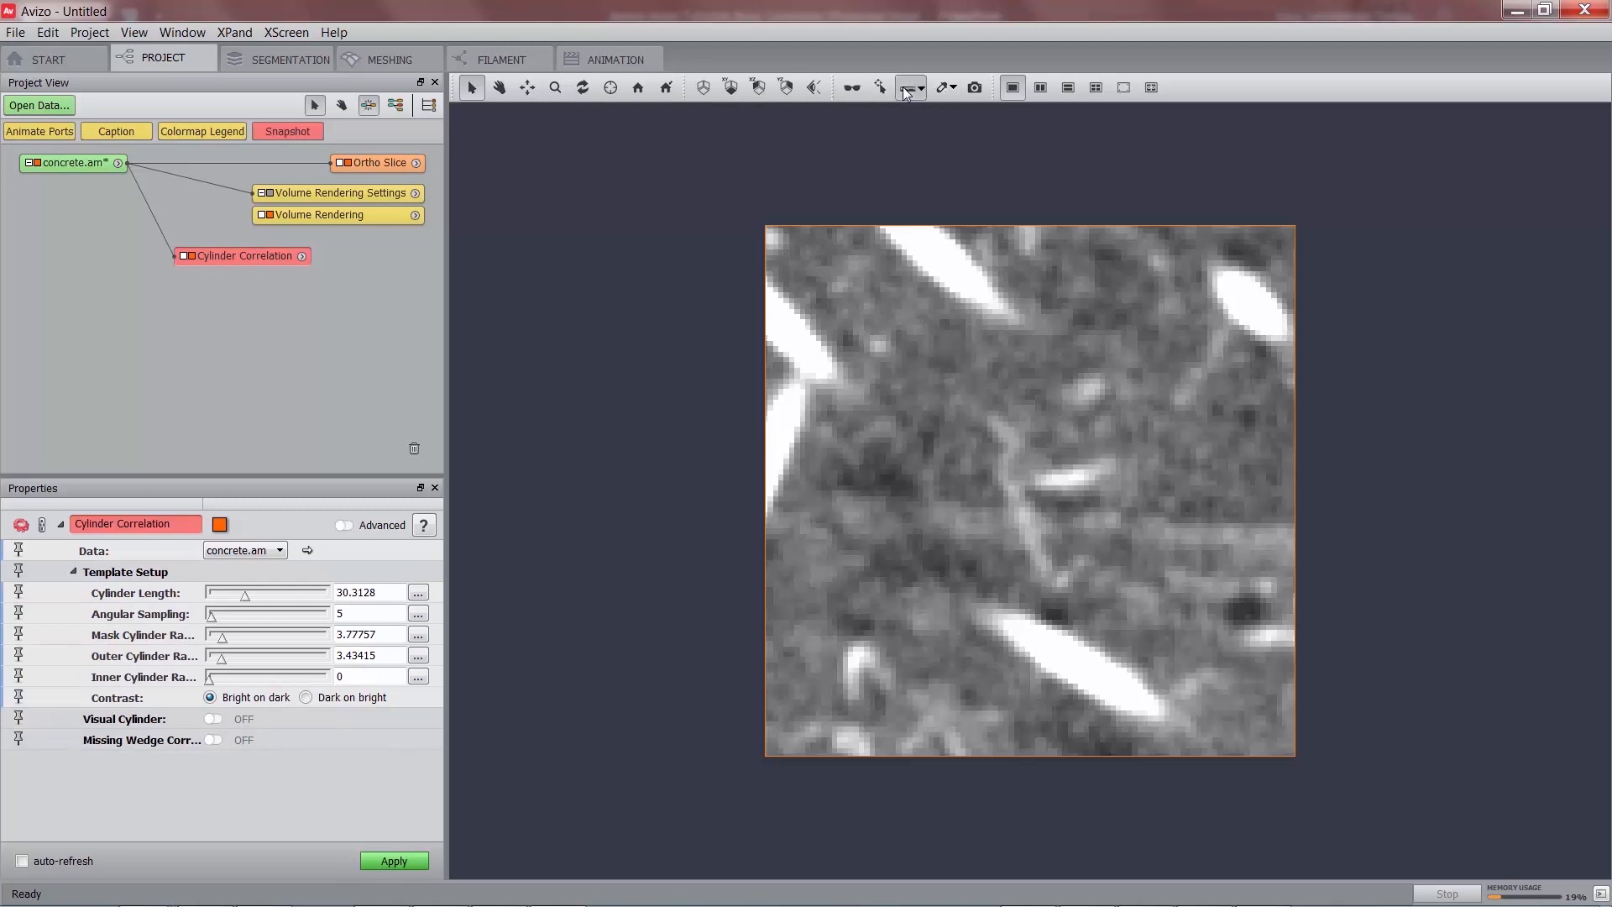
pyautogui.click(907, 91)
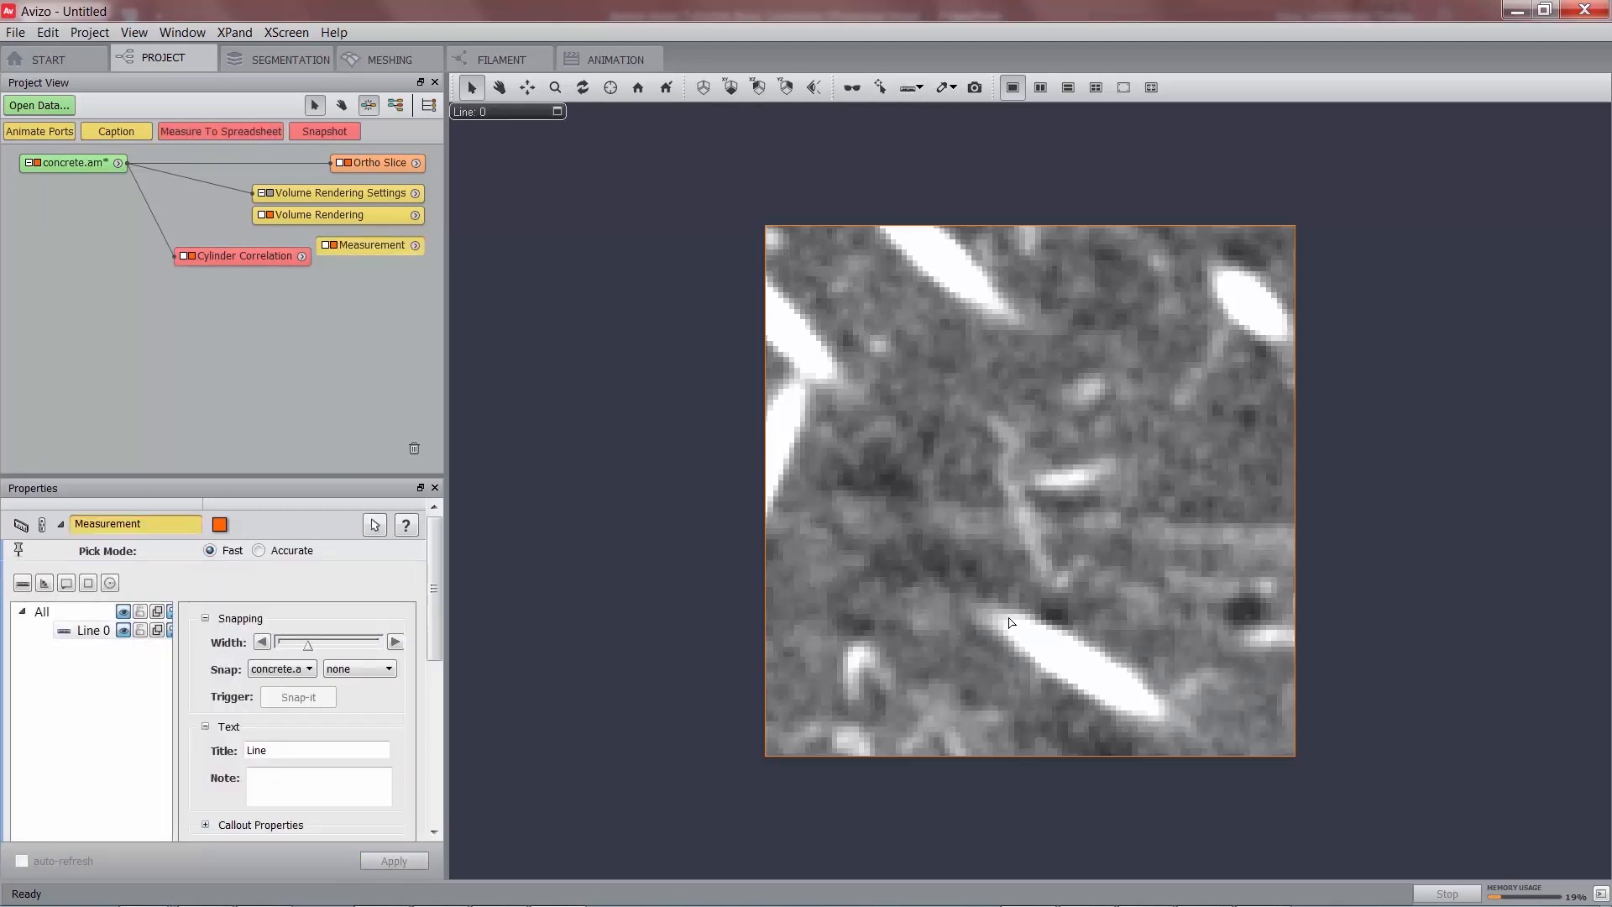
# Draw three measurement lines on the lower fibre: length 31.96 and widths 8.4 and 16.65.
pyautogui.moveTo(1011, 621); pyautogui.dragTo(1153, 711)
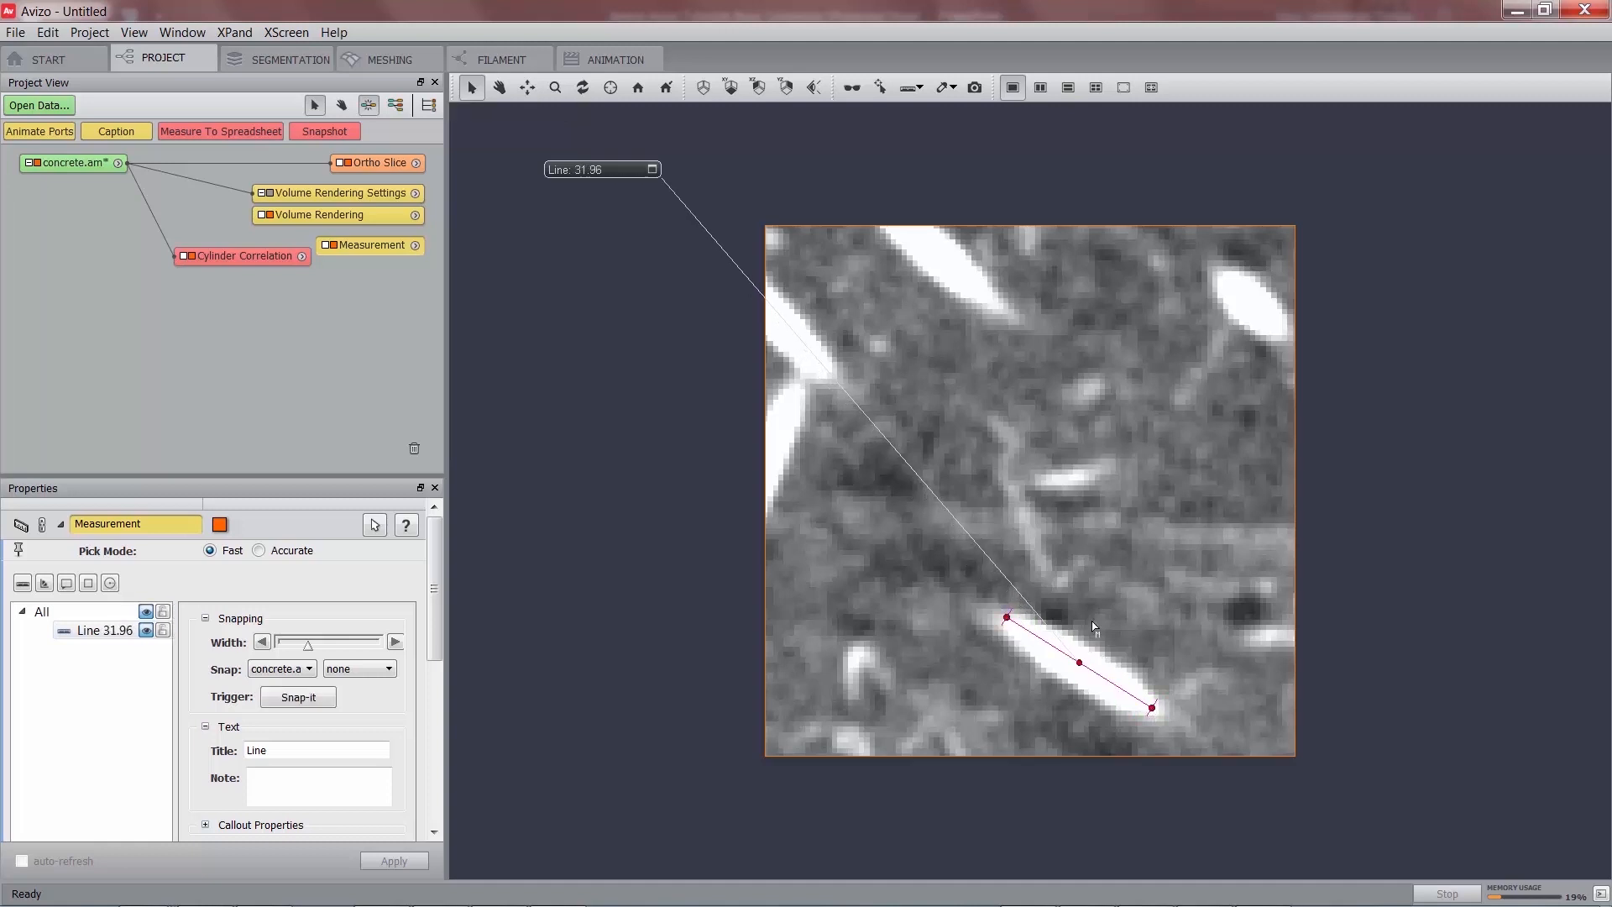
pyautogui.click(905, 87)
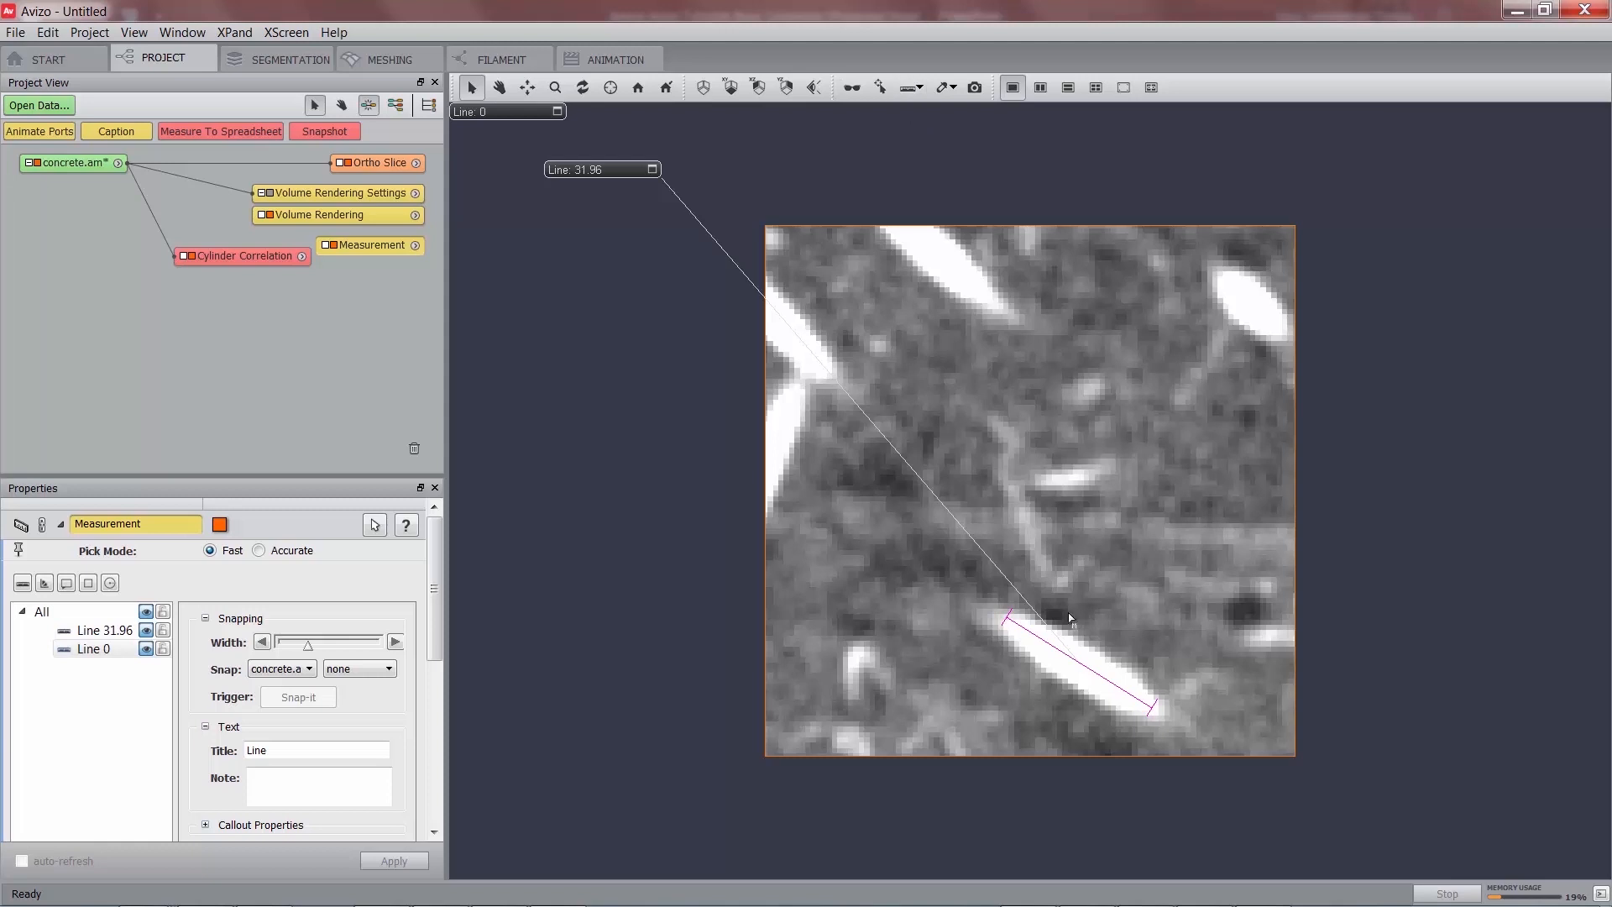
pyautogui.click(1086, 660)
pyautogui.moveTo(1087, 662); pyautogui.dragTo(1068, 680)
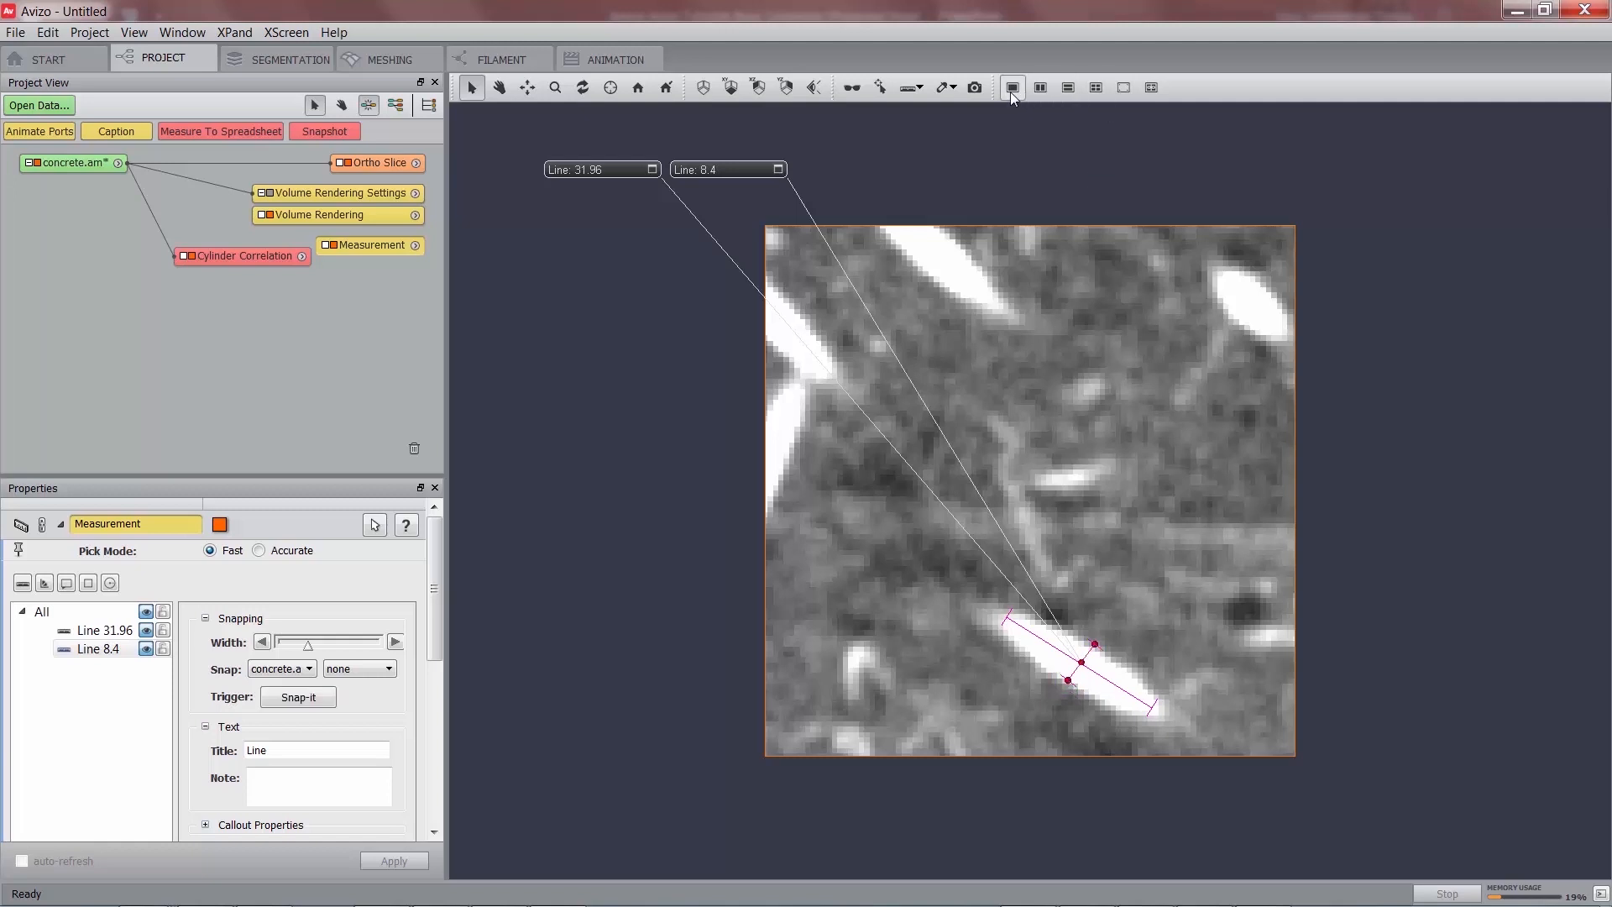
pyautogui.click(923, 87)
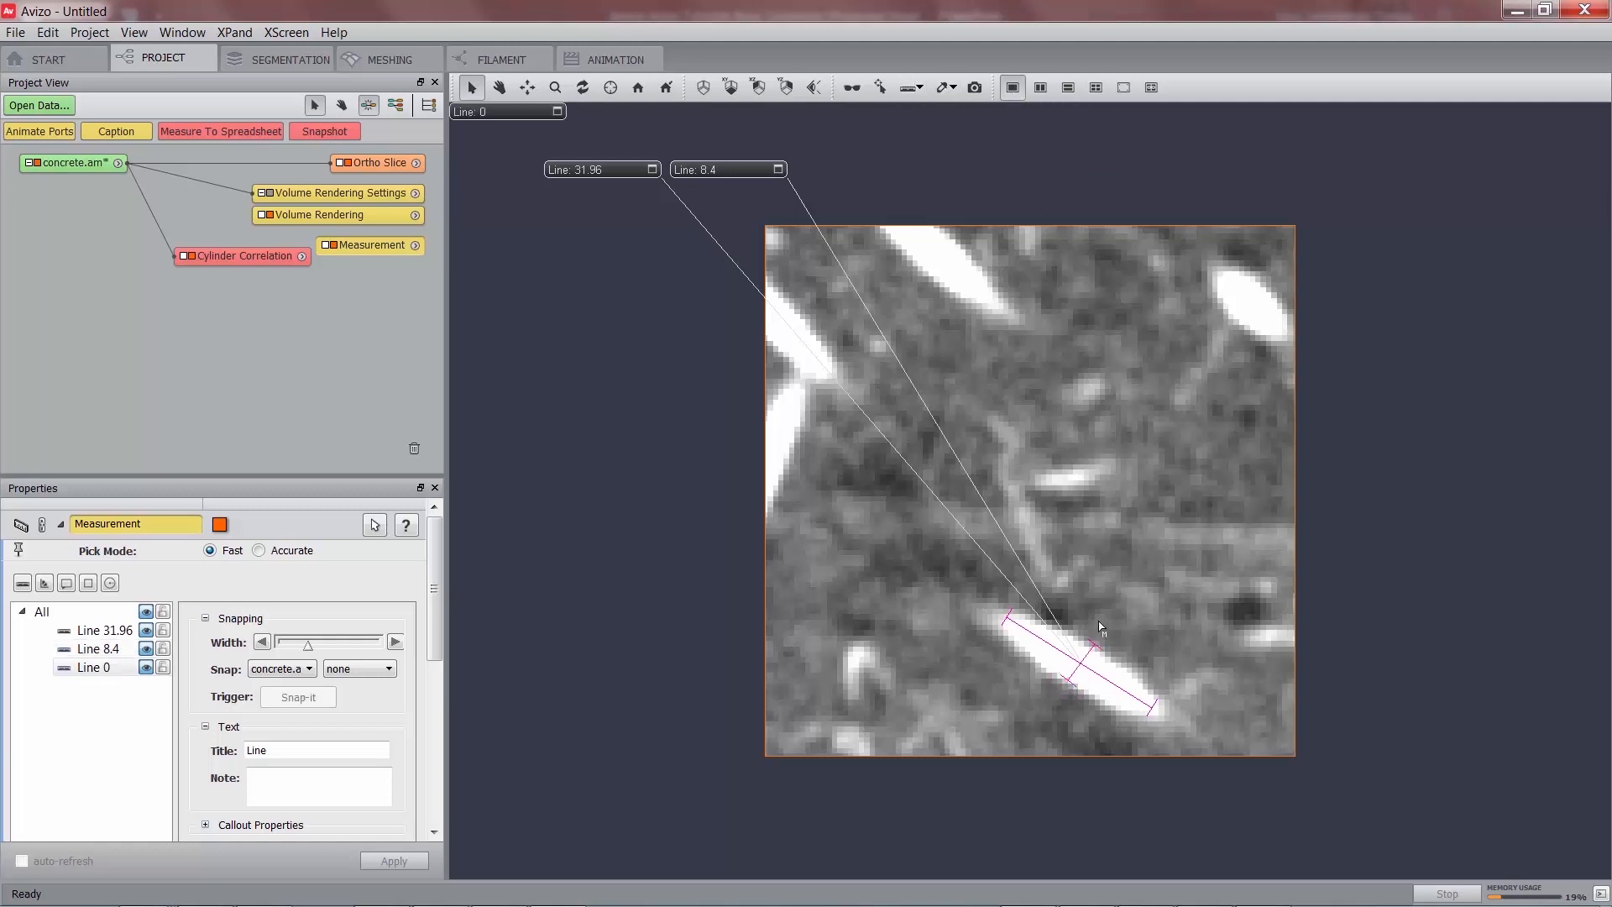
pyautogui.moveTo(1102, 622); pyautogui.dragTo(1054, 692)
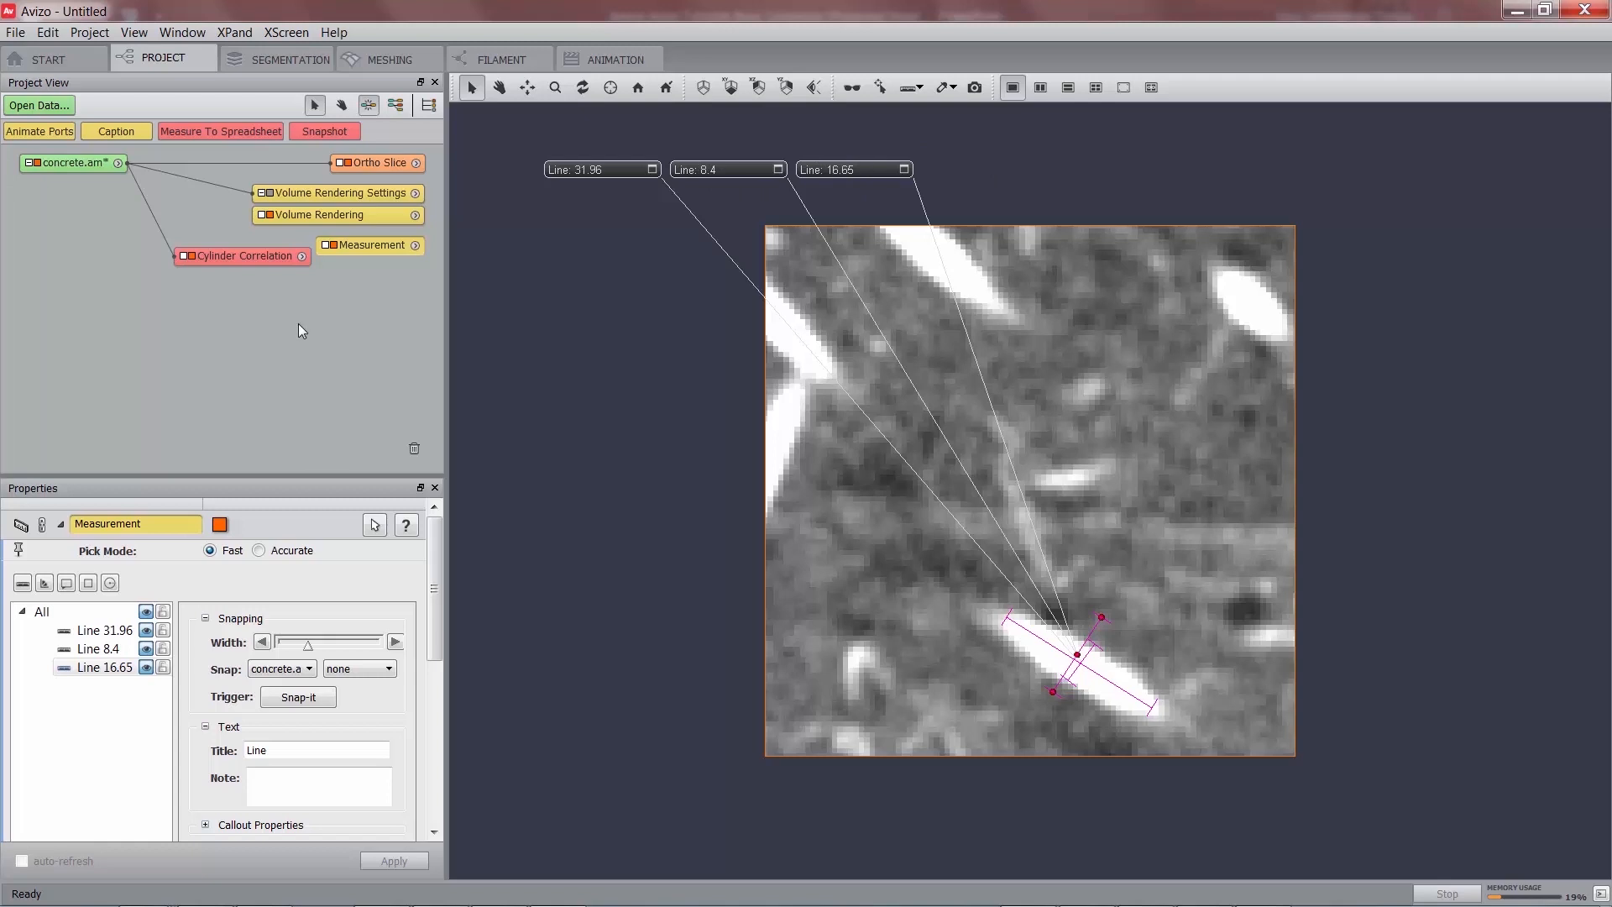
pyautogui.click(231, 255)
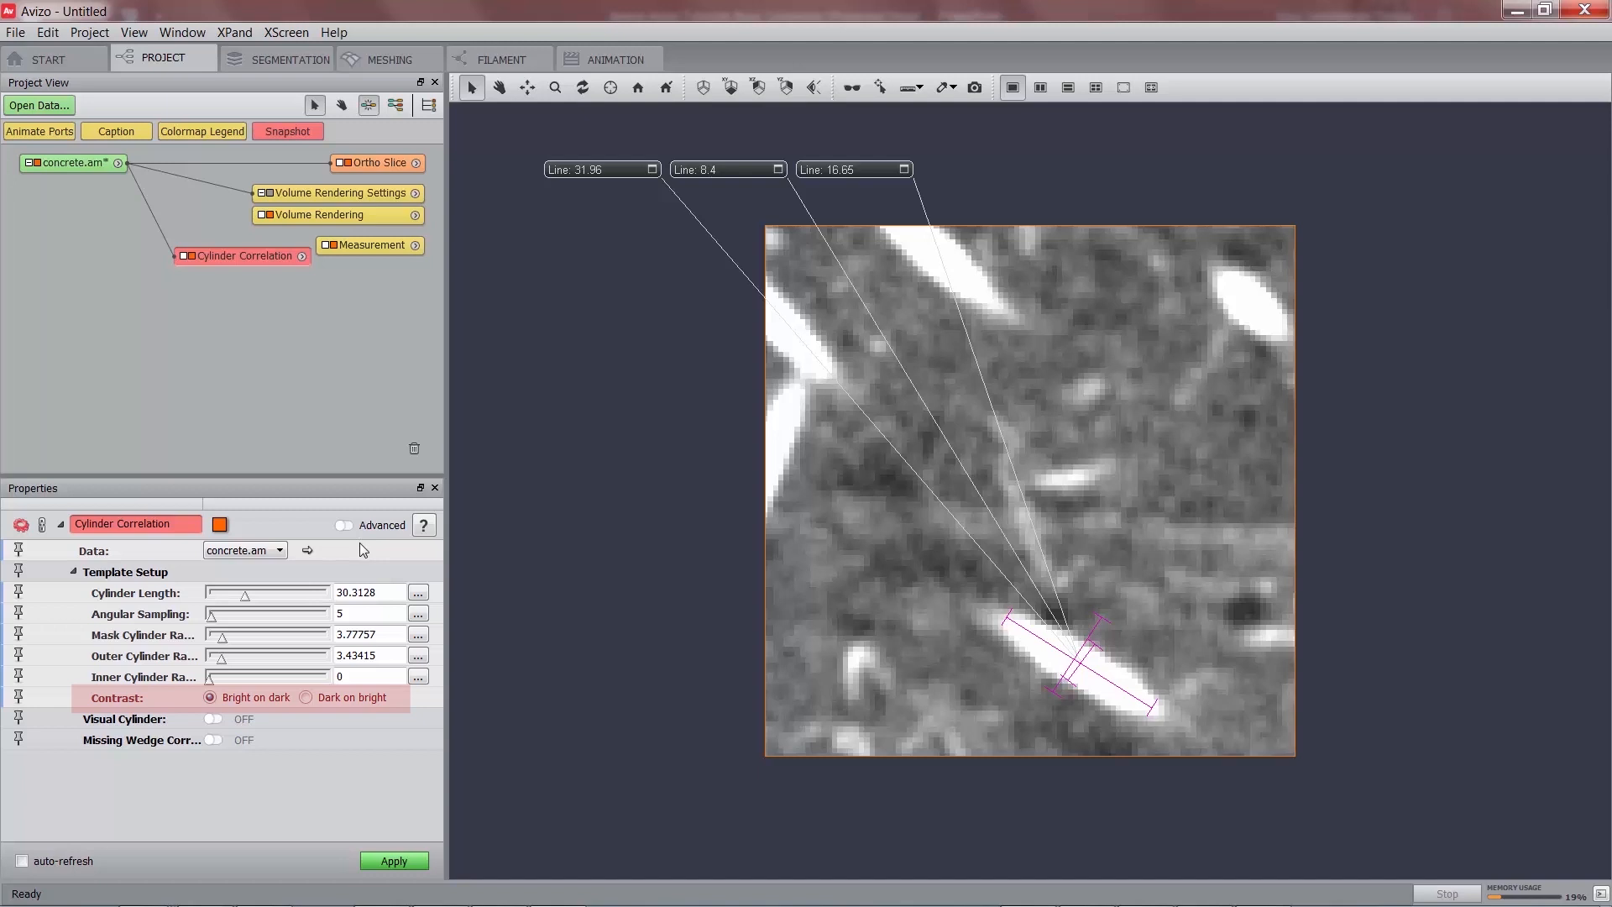
# Set the template to length 30, mask radius 8 and outer radius 4, and run Cylinder Correlation.
pyautogui.doubleClick(378, 592)
pyautogui.write('30')
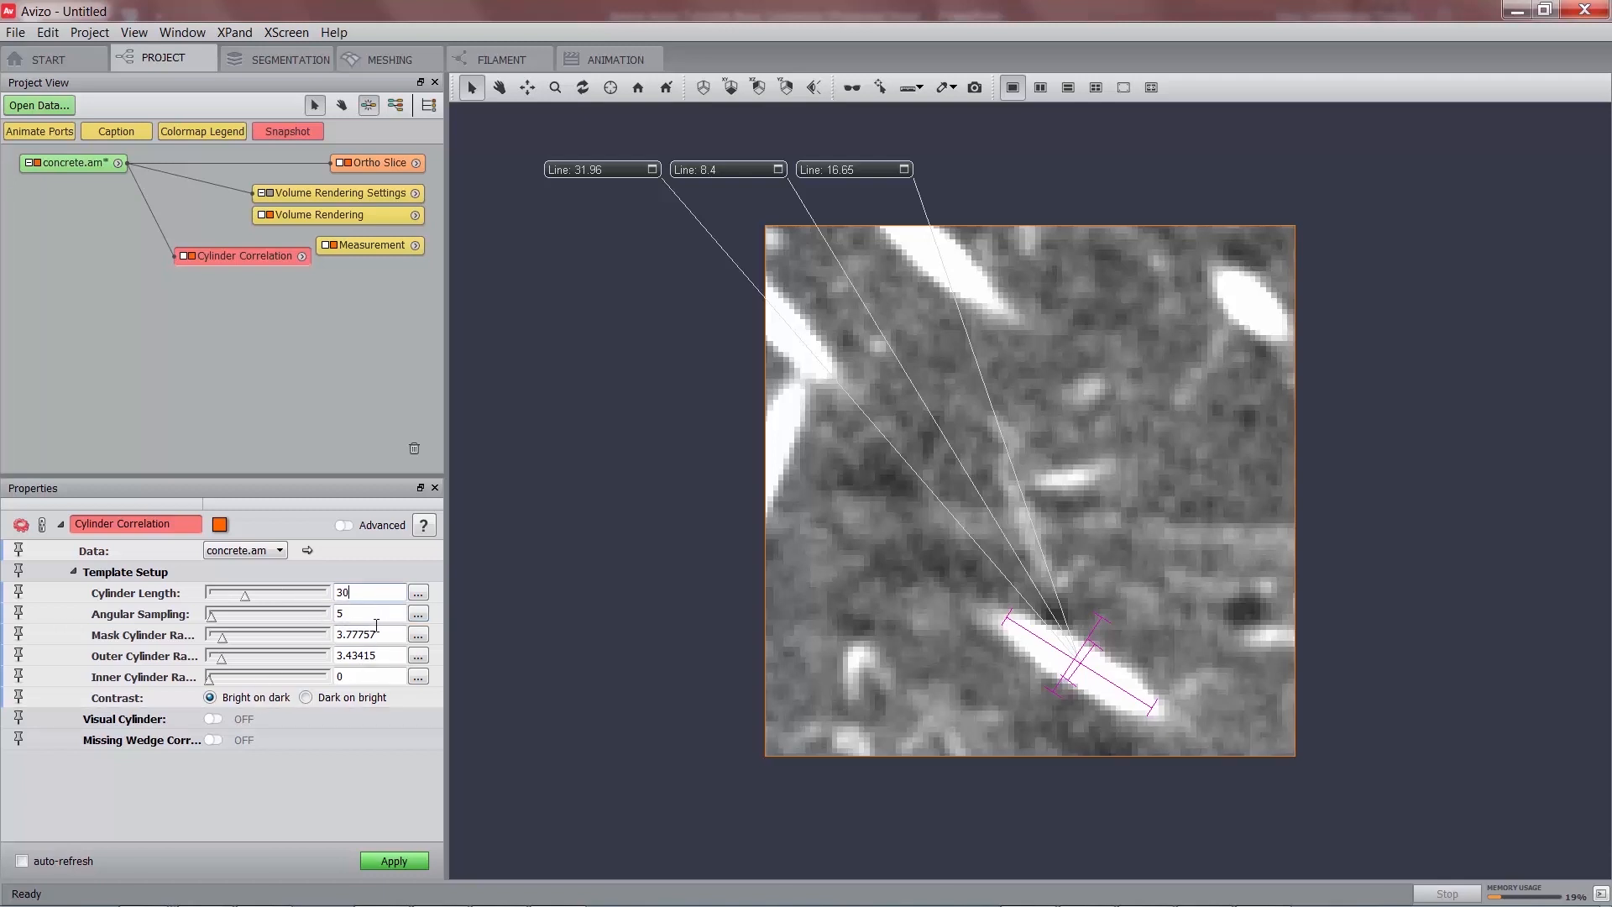
pyautogui.doubleClick(382, 632)
pyautogui.write('8')
pyautogui.press('Tab')
pyautogui.write('4')
pyautogui.press('Return')
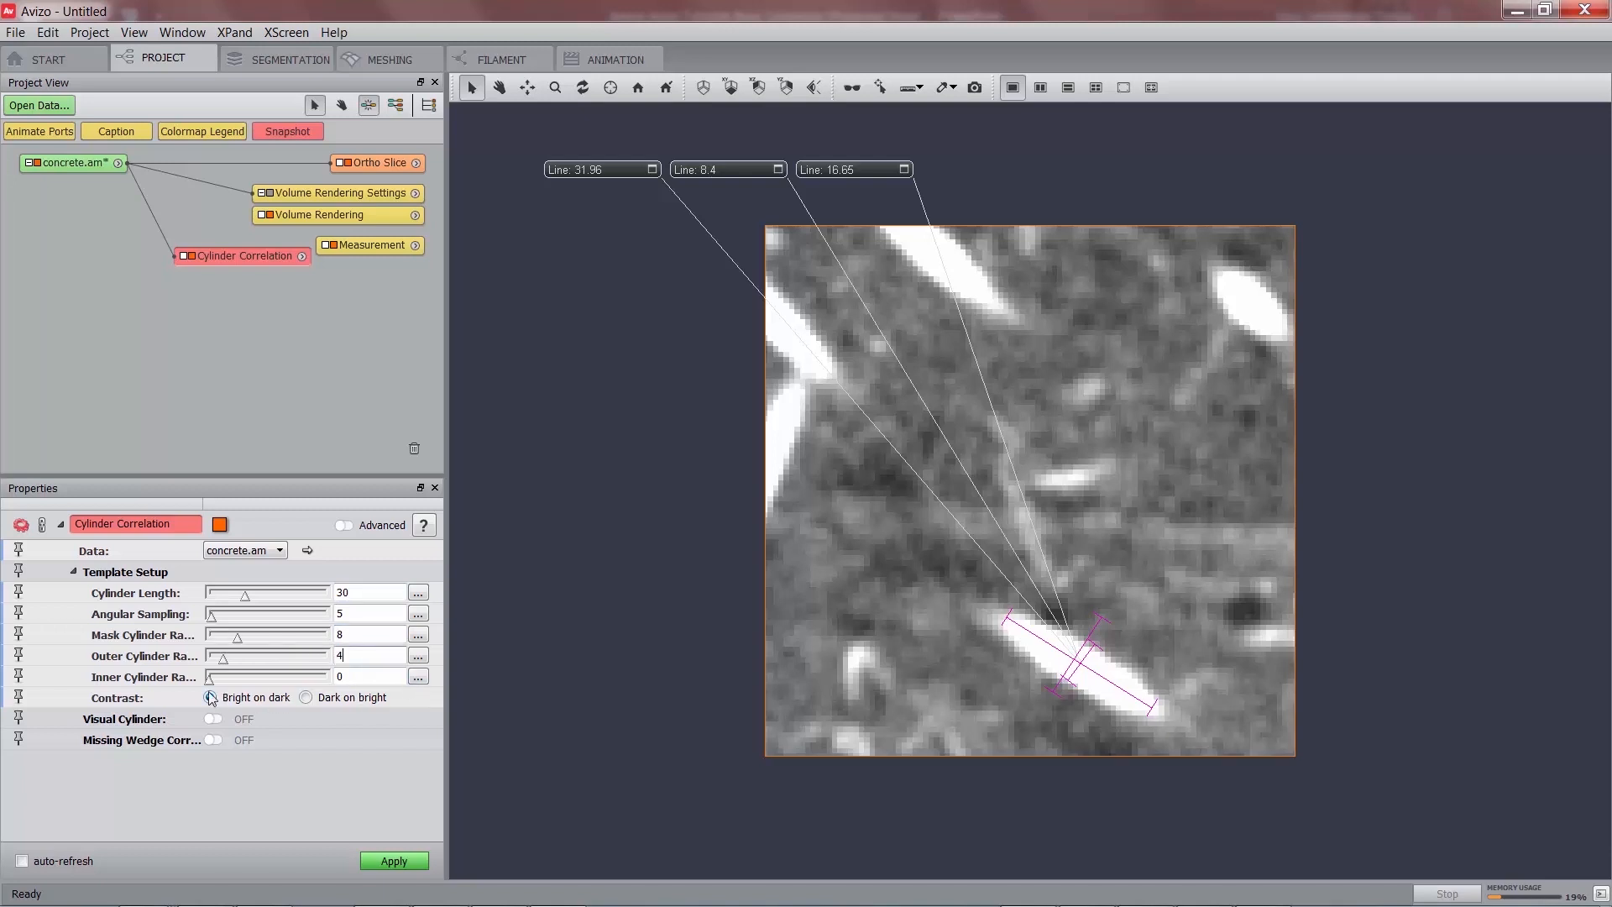
pyautogui.click(391, 860)
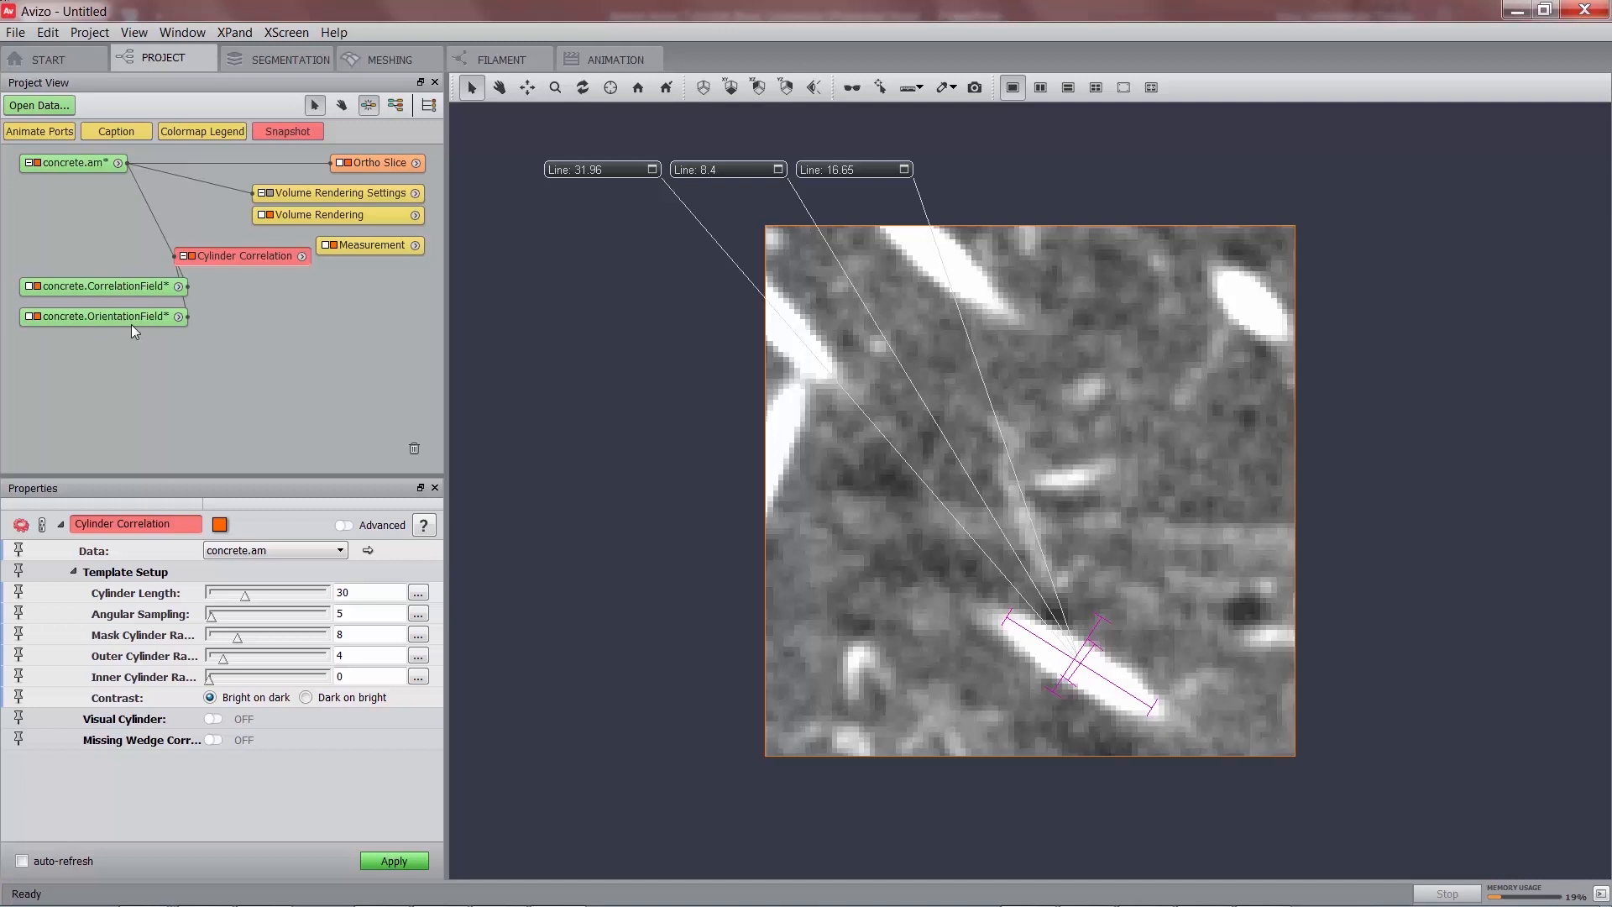
# Hide the measurement lines and select concrete.CorrelationField to view its 100×100×100 lattice.
pyautogui.click(333, 249)
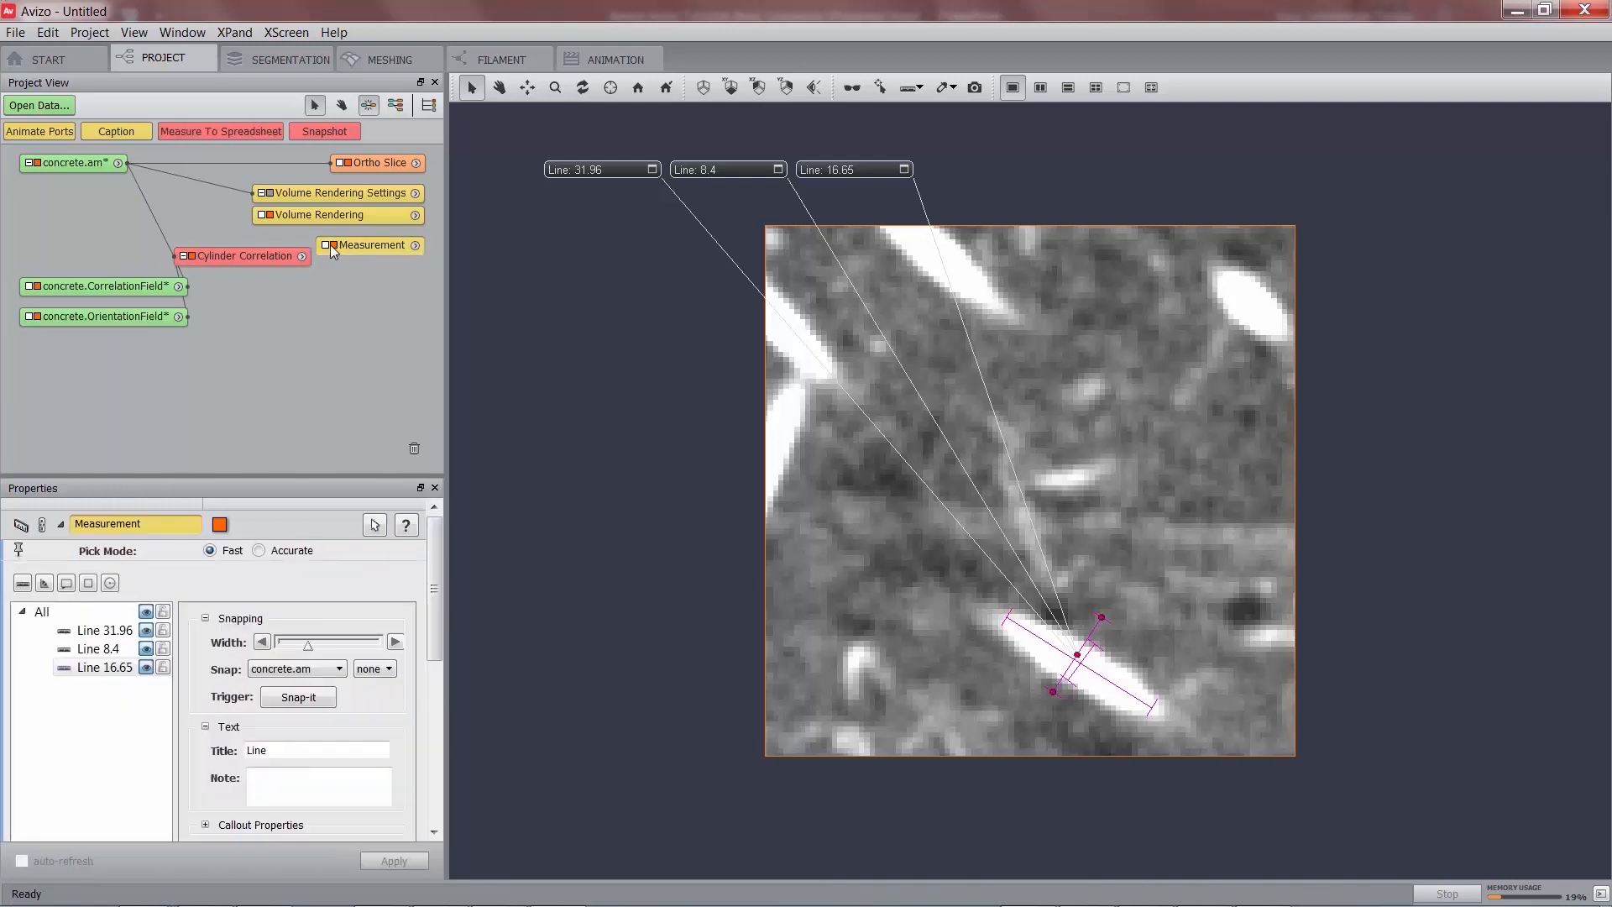
pyautogui.click(334, 245)
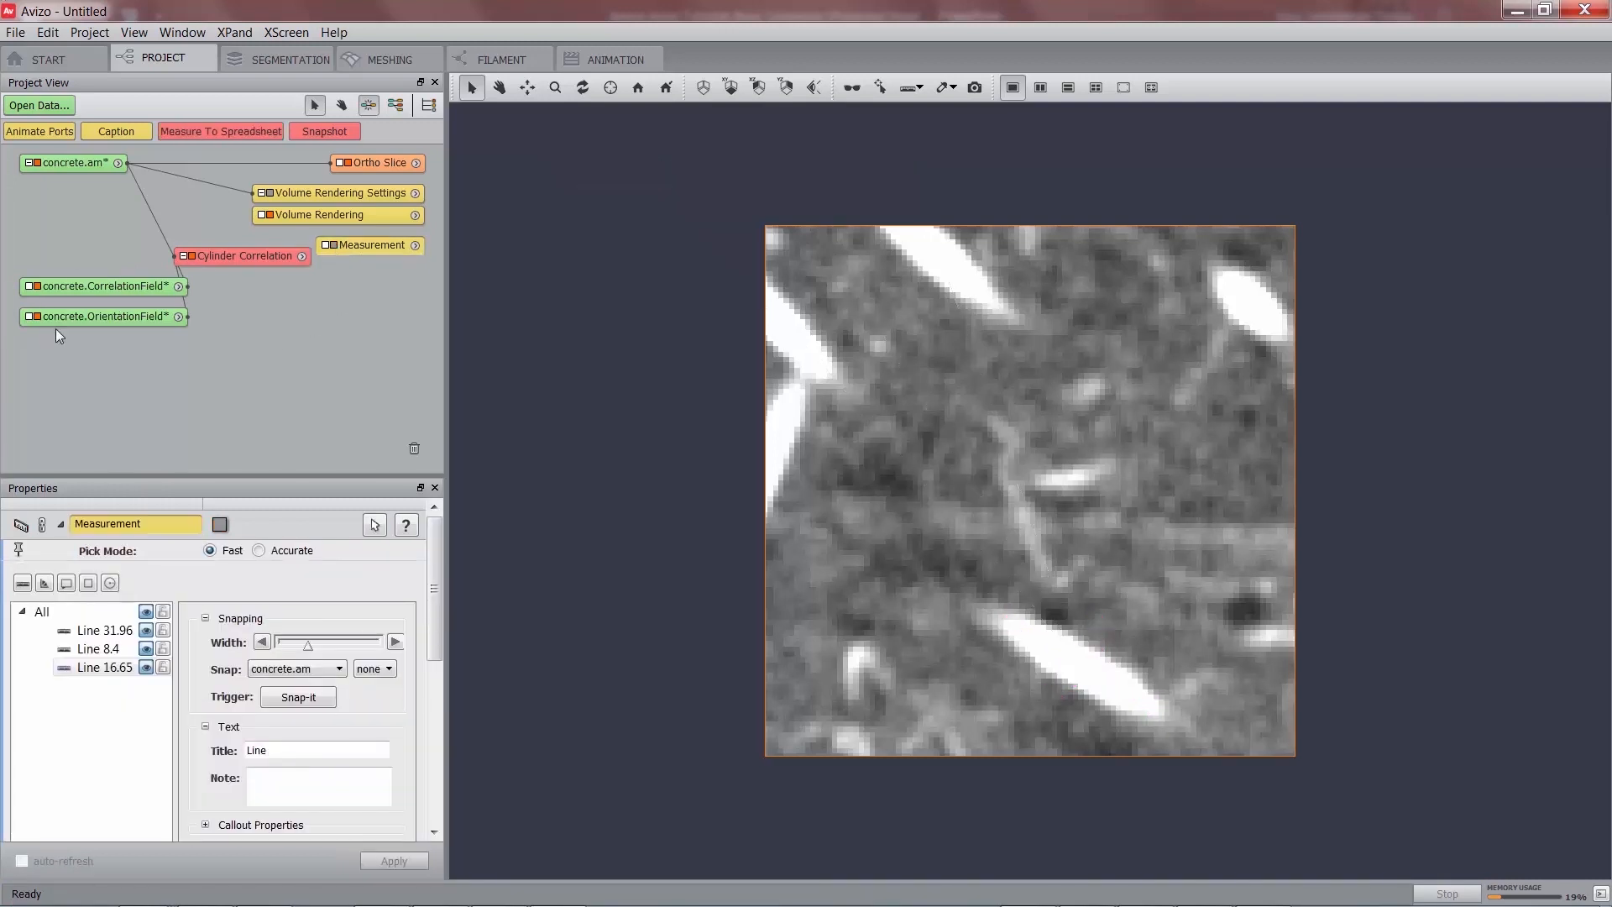
pyautogui.click(104, 286)
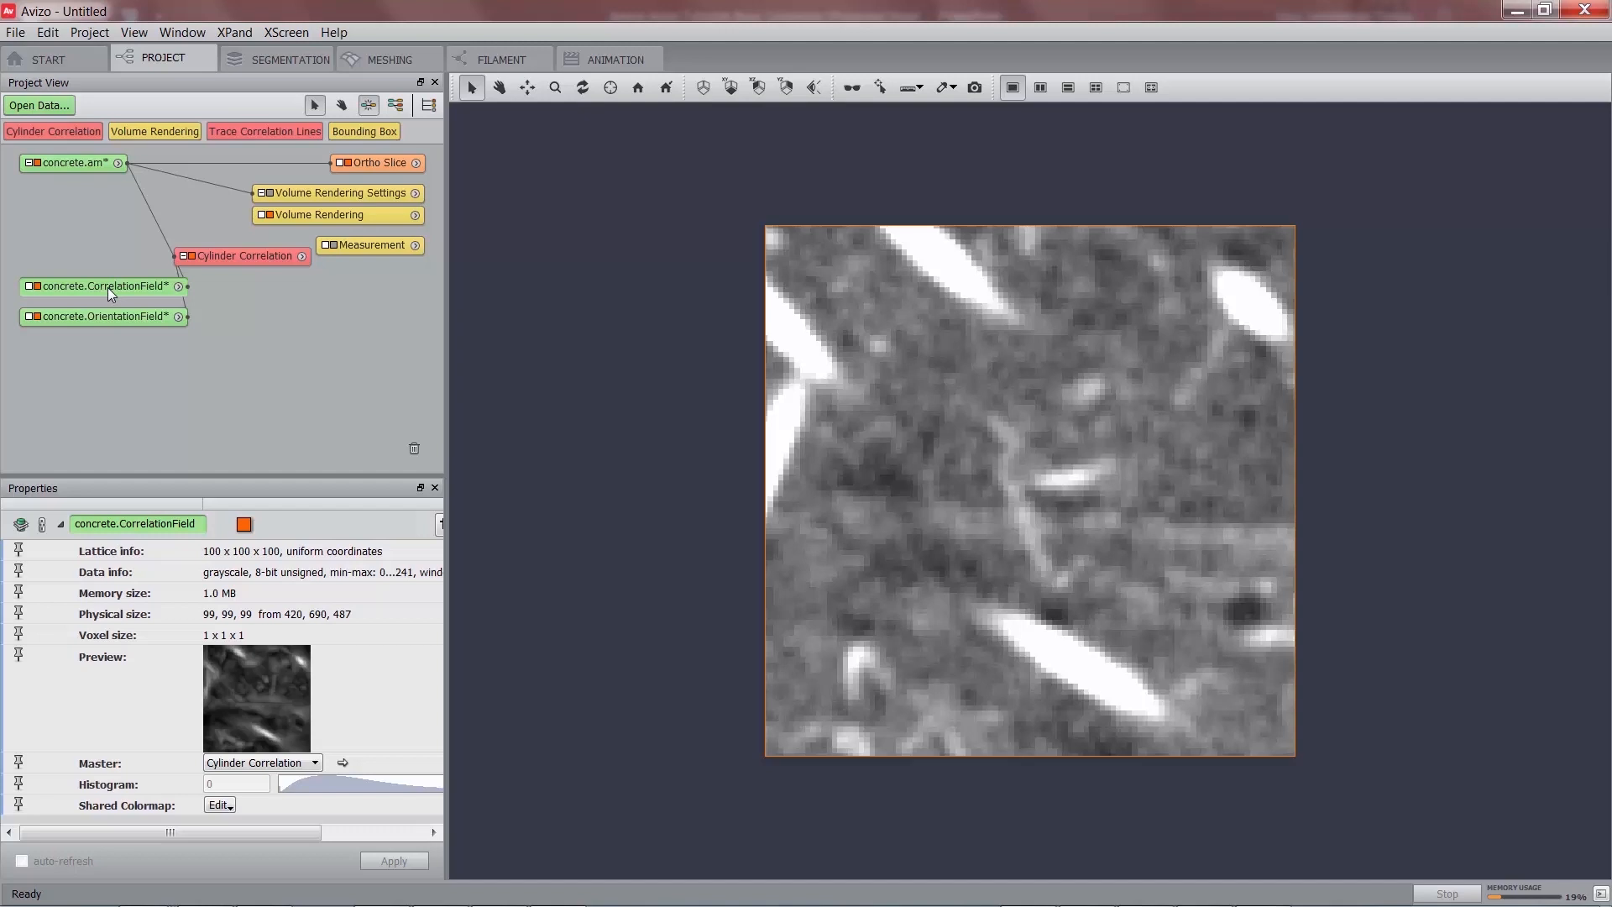
# Add Trace Correlation Lines to concrete.CorrelationField with concrete.OrientationField as orientation input.
pyautogui.rightClick(108, 287)
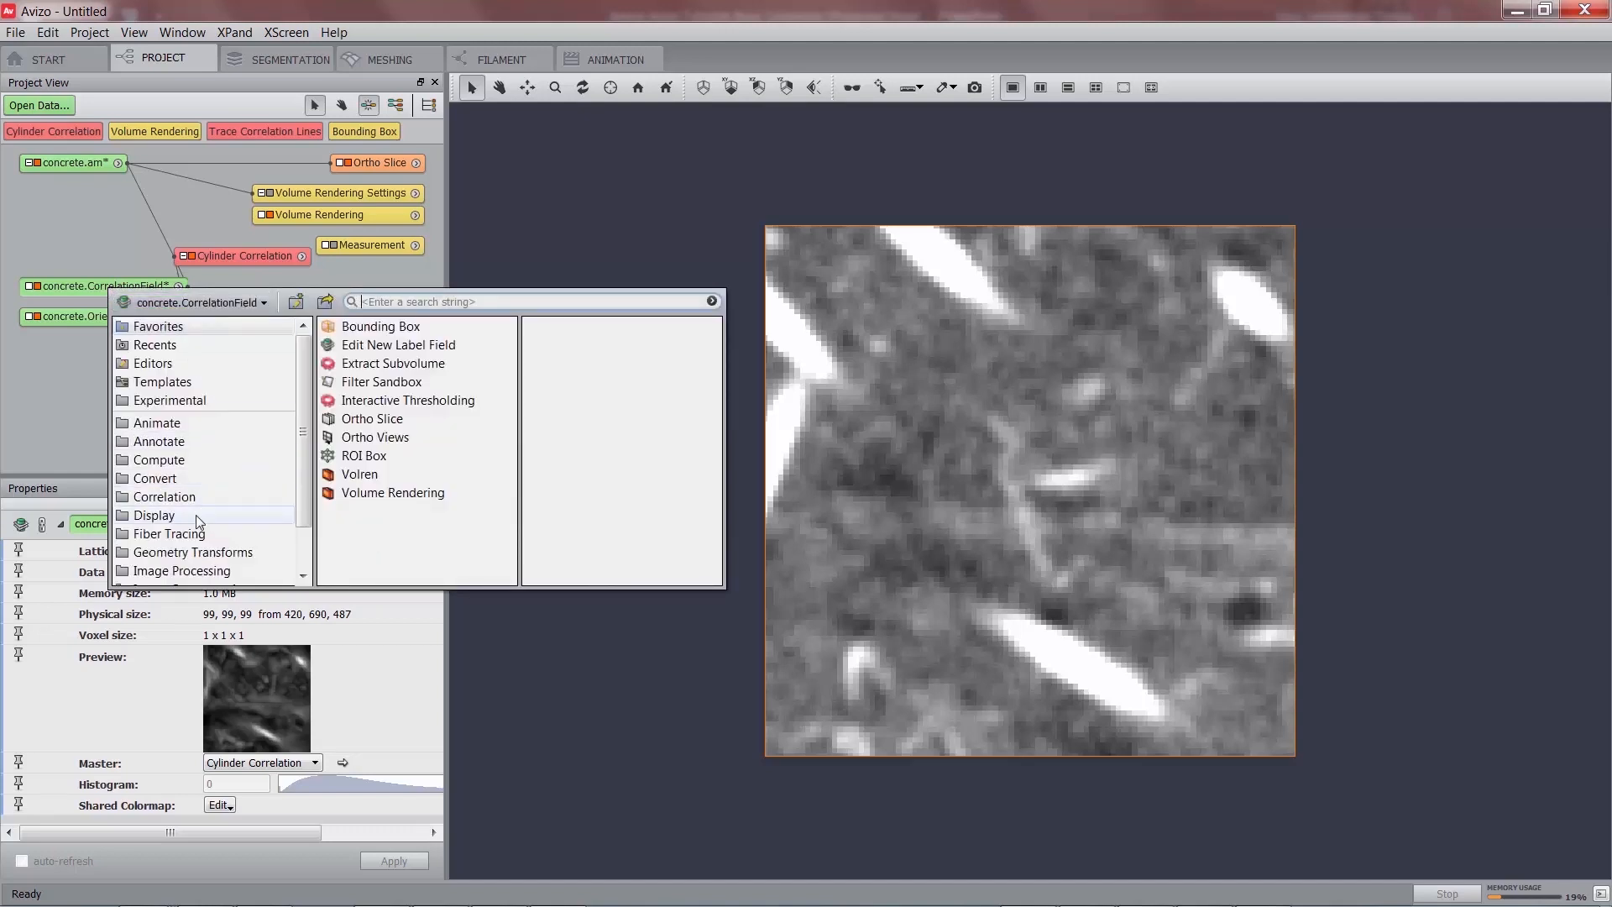
pyautogui.click(176, 534)
pyautogui.click(382, 353)
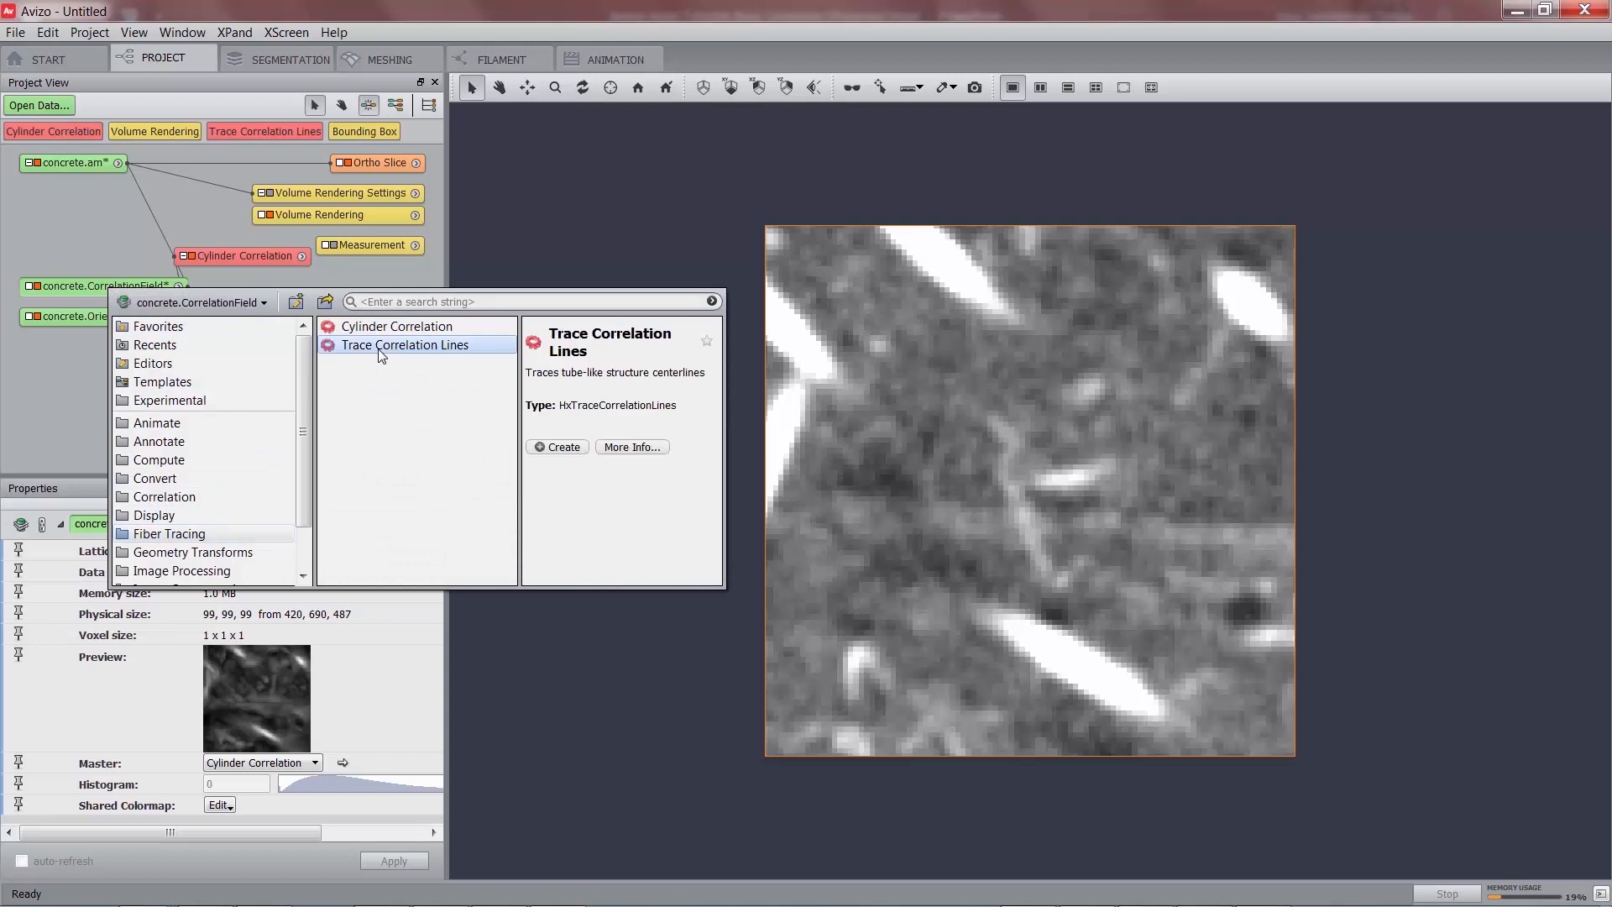
pyautogui.doubleClick(382, 353)
pyautogui.moveTo(225, 347); pyautogui.dragTo(322, 313)
pyautogui.click(256, 571)
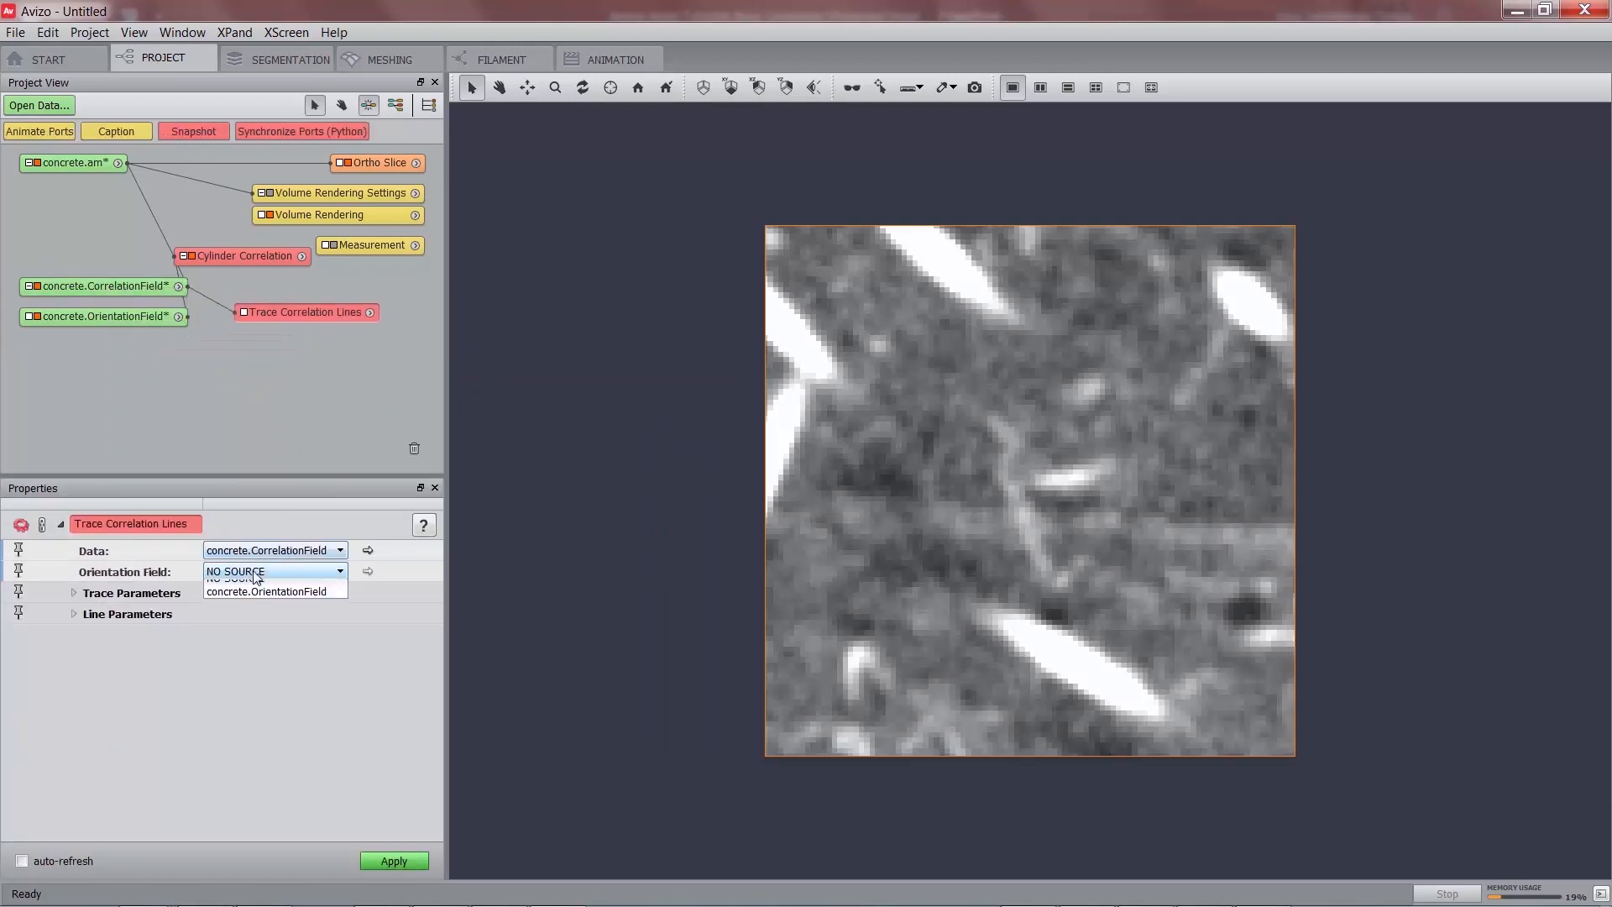
pyautogui.click(257, 597)
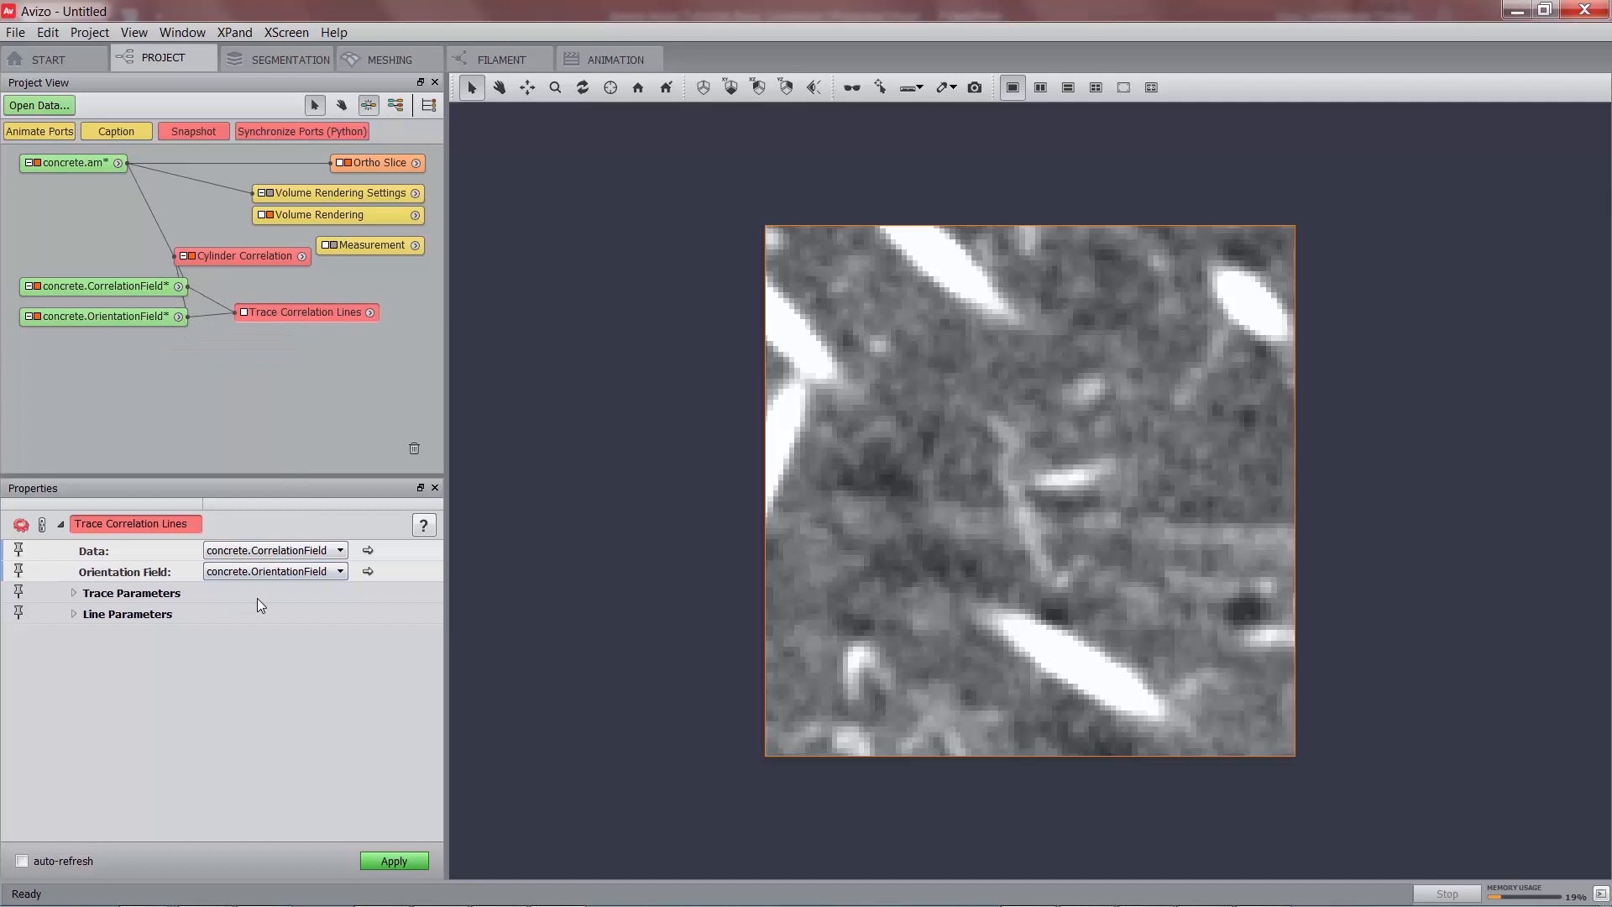
# Set minimum seed 150, minimum continuation 75 and direction coefficient 0.1.
pyautogui.click(75, 593)
pyautogui.click(72, 761)
pyautogui.doubleClick(362, 608)
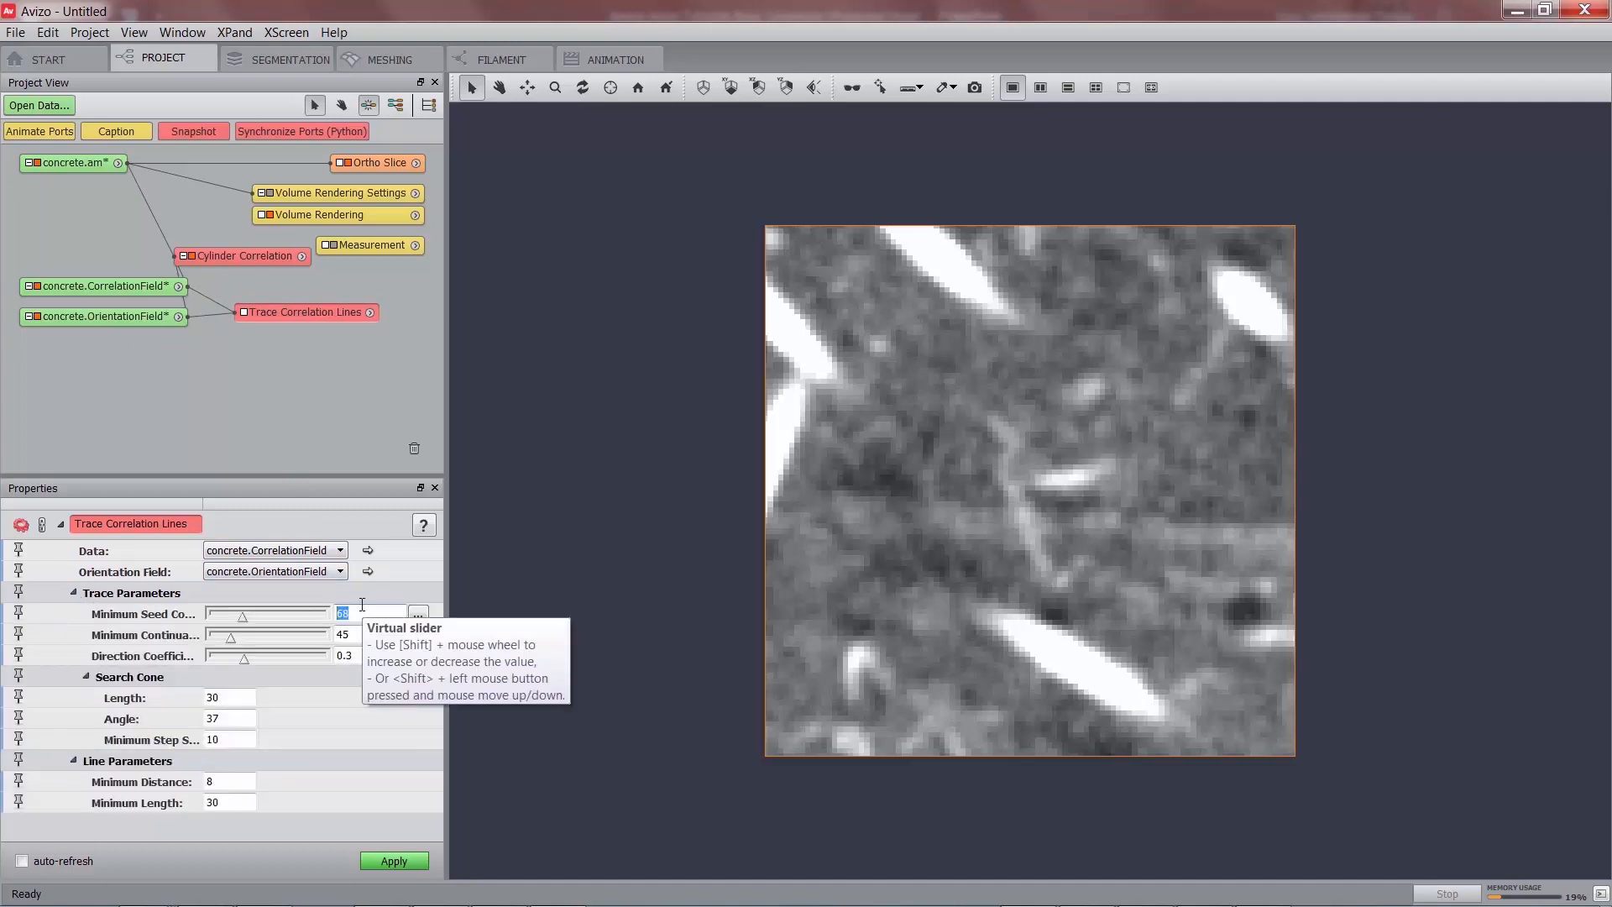
pyautogui.write('150')
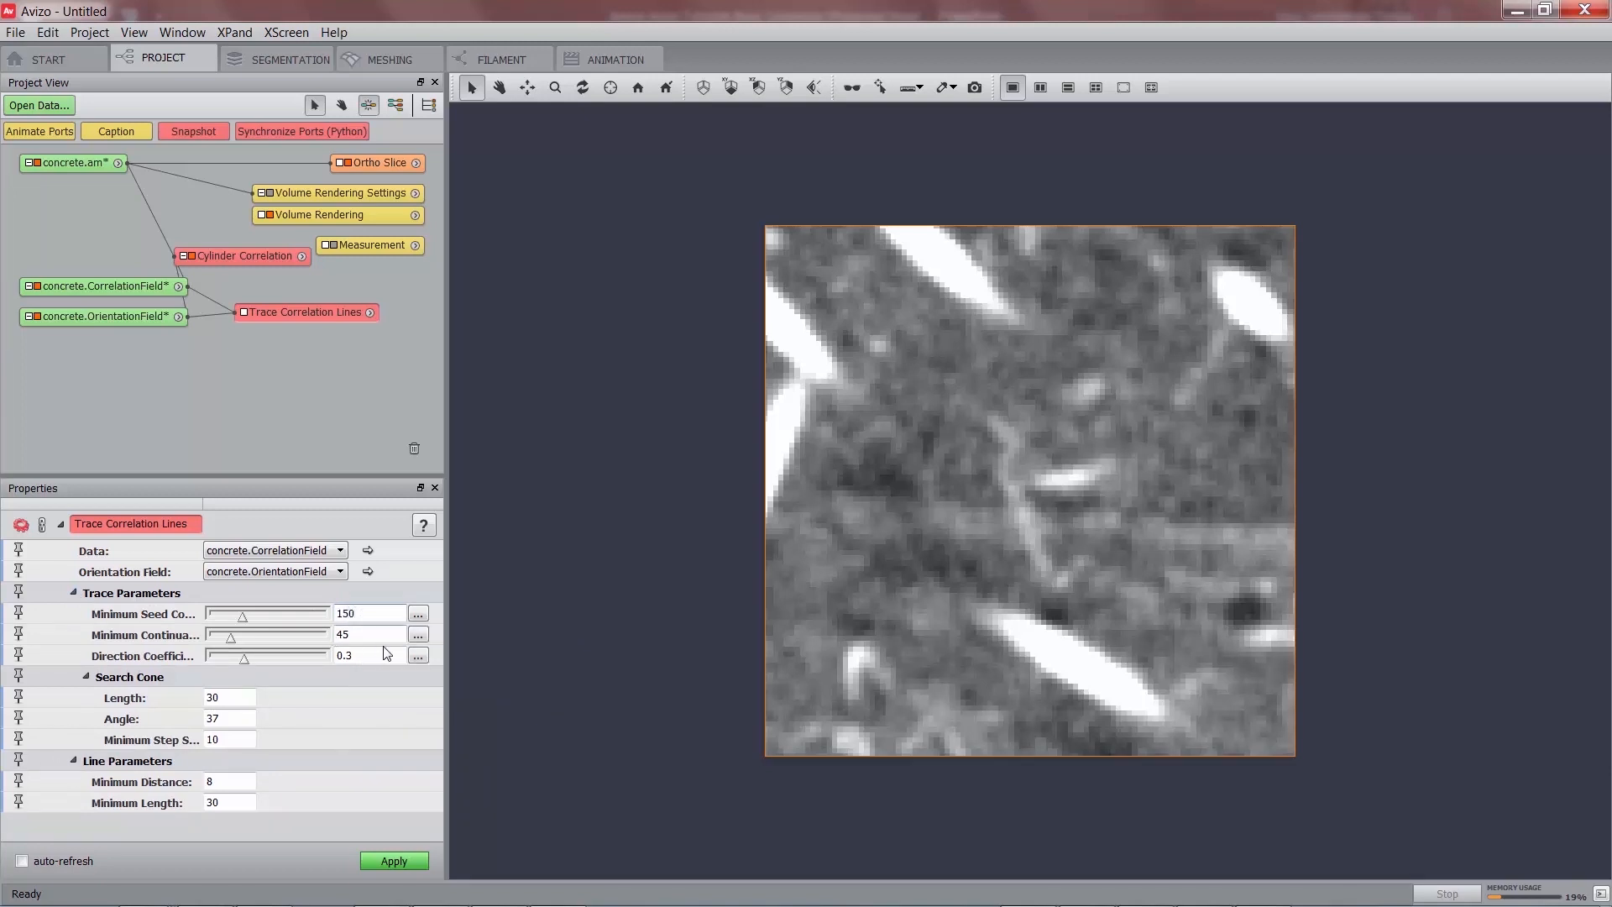
pyautogui.press('Return')
pyautogui.doubleClick(346, 635)
pyautogui.write('75')
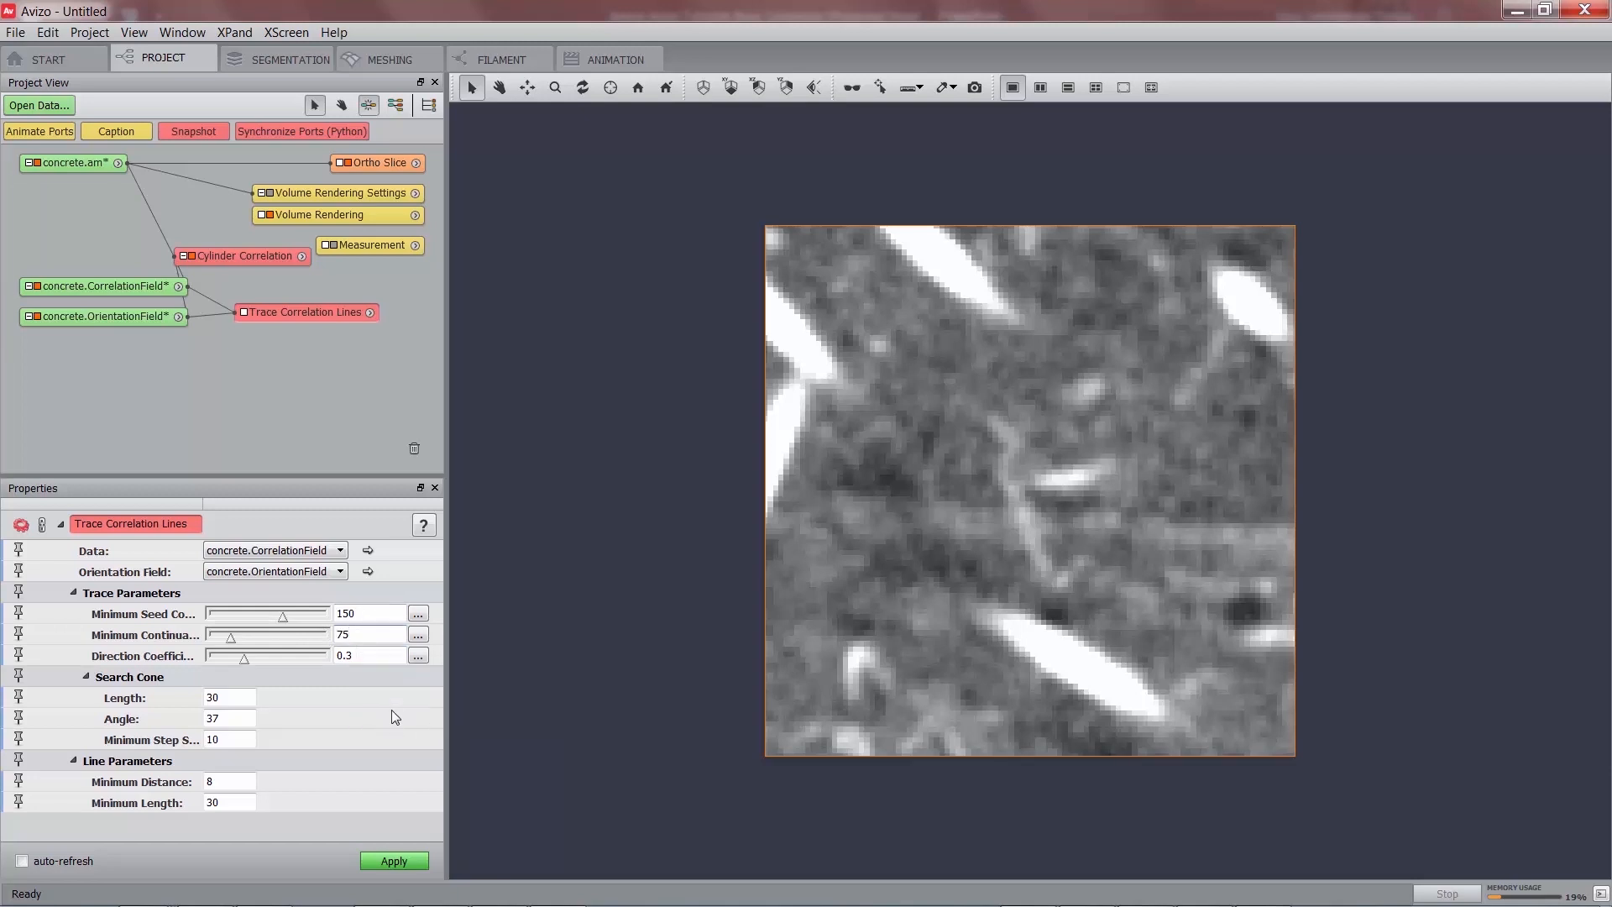
pyautogui.press('Return')
pyautogui.click(374, 655)
pyautogui.press('BackSpace')
pyautogui.write('1')
pyautogui.press('Return')
# Set search cone length 20, cone angle 30 and minimum line length 10.
pyautogui.moveTo(237, 698); pyautogui.dragTo(187, 703)
pyautogui.write('20')
pyautogui.doubleClick(247, 722)
pyautogui.write('30')
pyautogui.doubleClick(213, 803)
pyautogui.write('10')
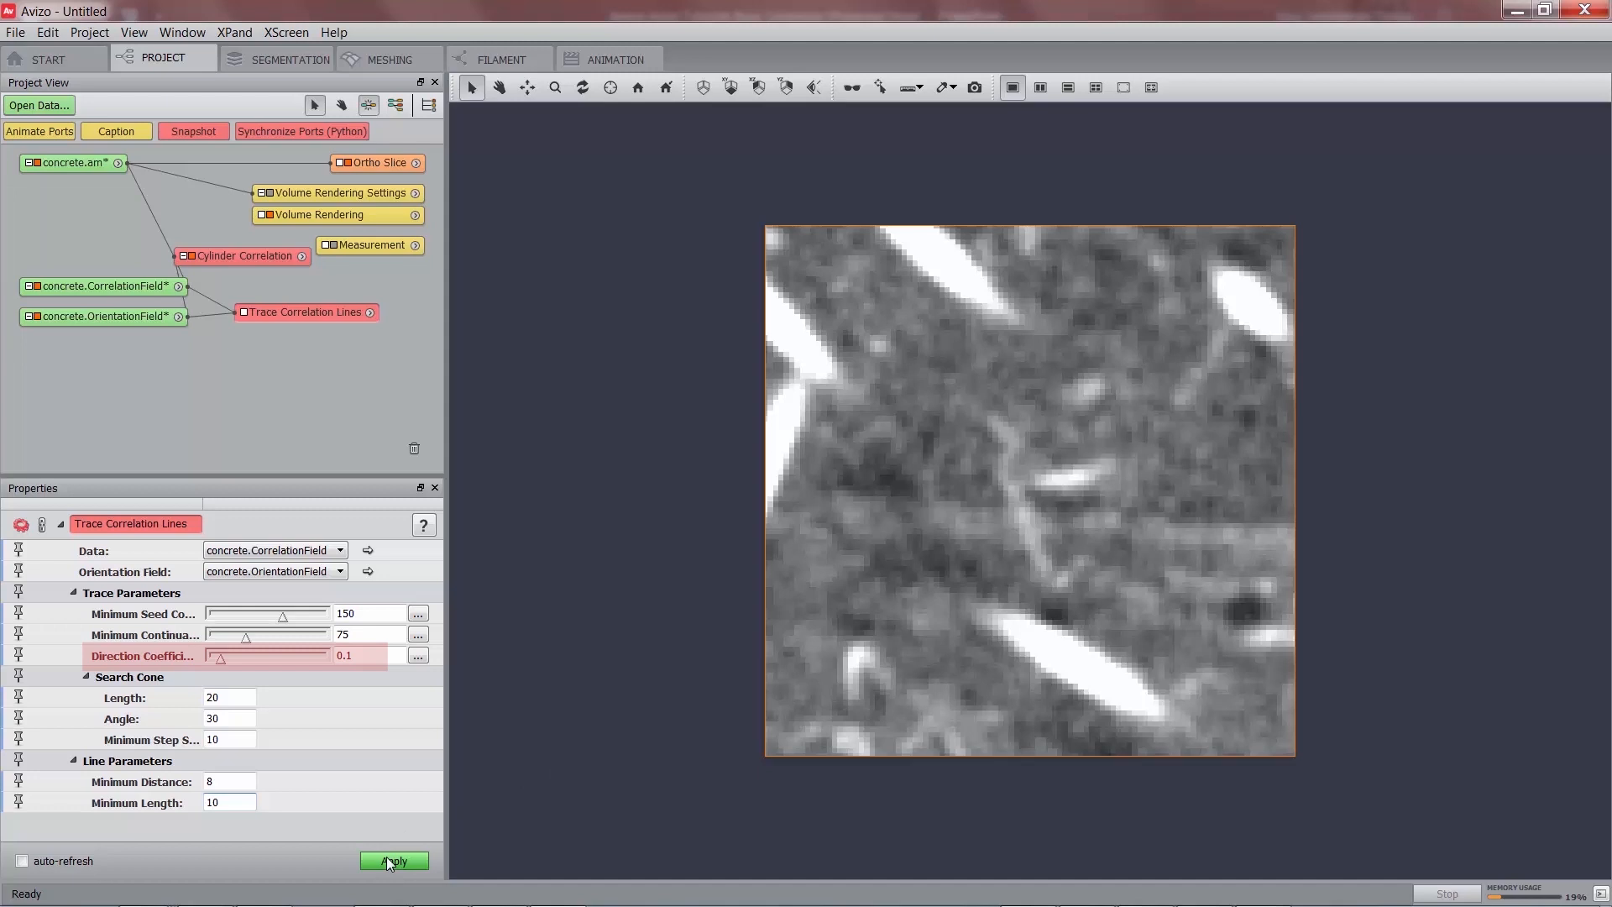
# Run the tracing to create concrete.CorrelationLines (60 vertices, 30 edges, 393 points) and reposition its node.
pyautogui.click(389, 862)
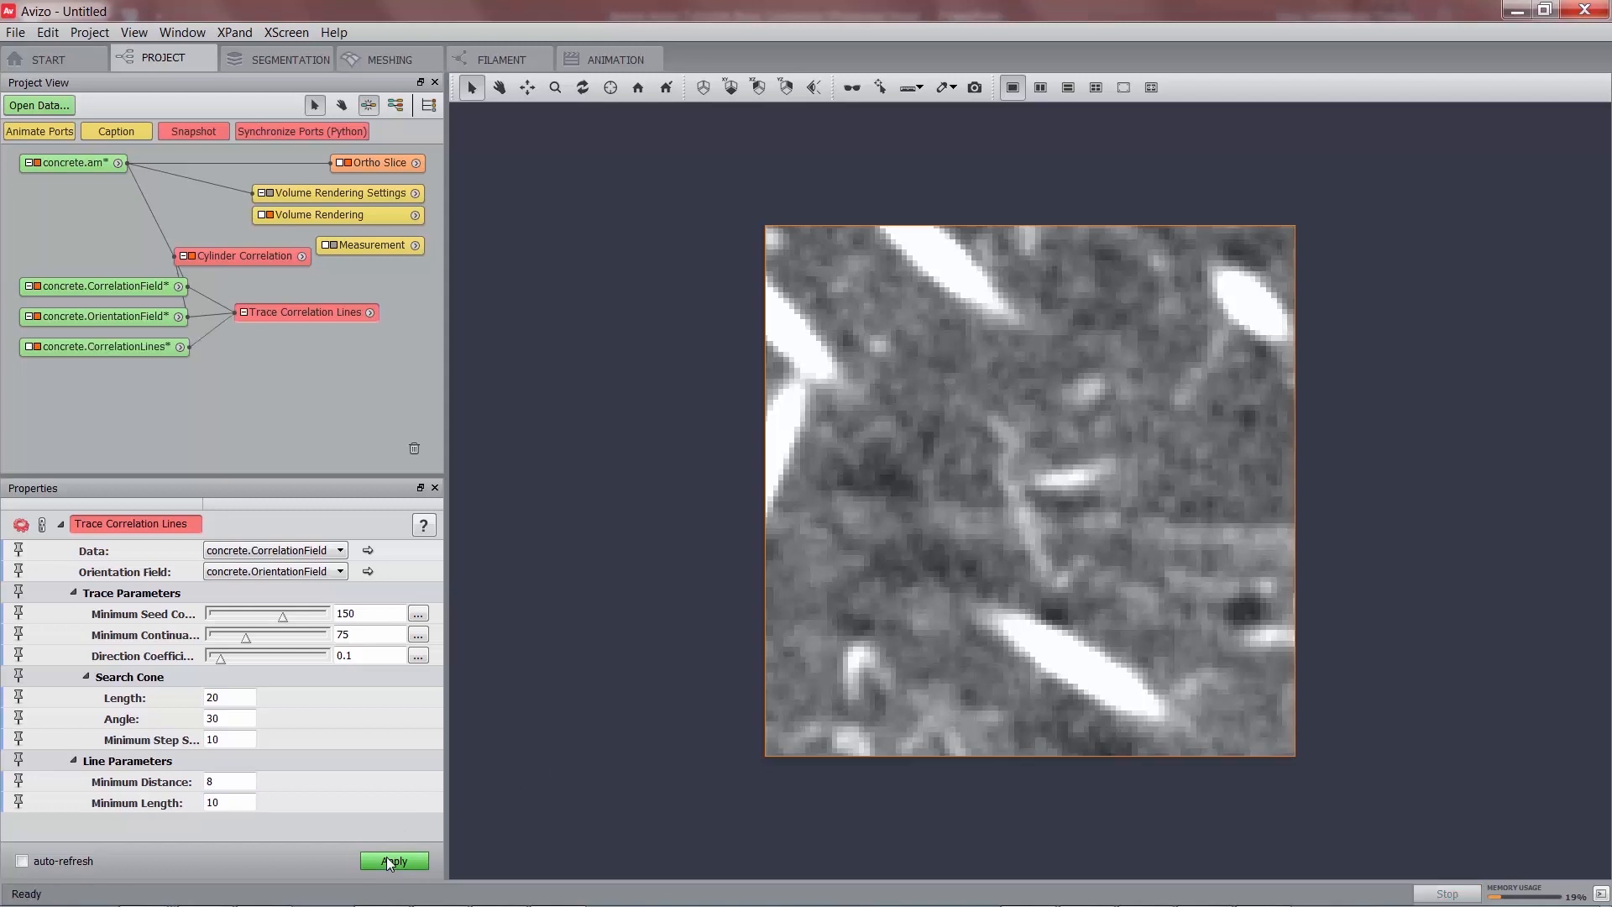
pyautogui.click(139, 346)
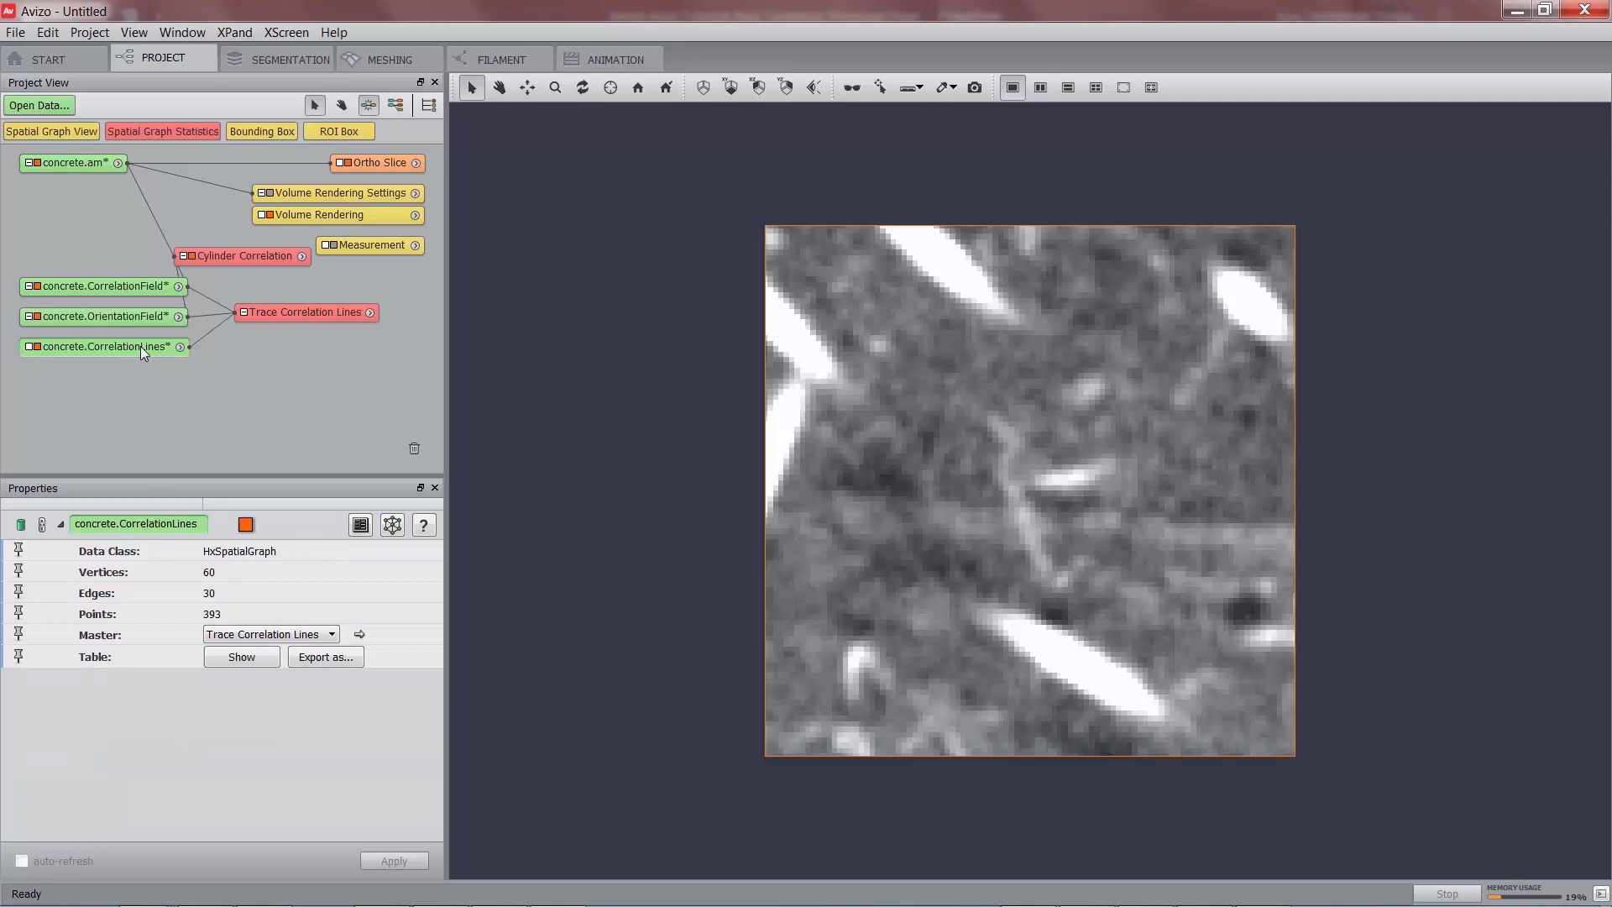
pyautogui.moveTo(135, 345); pyautogui.dragTo(132, 370)
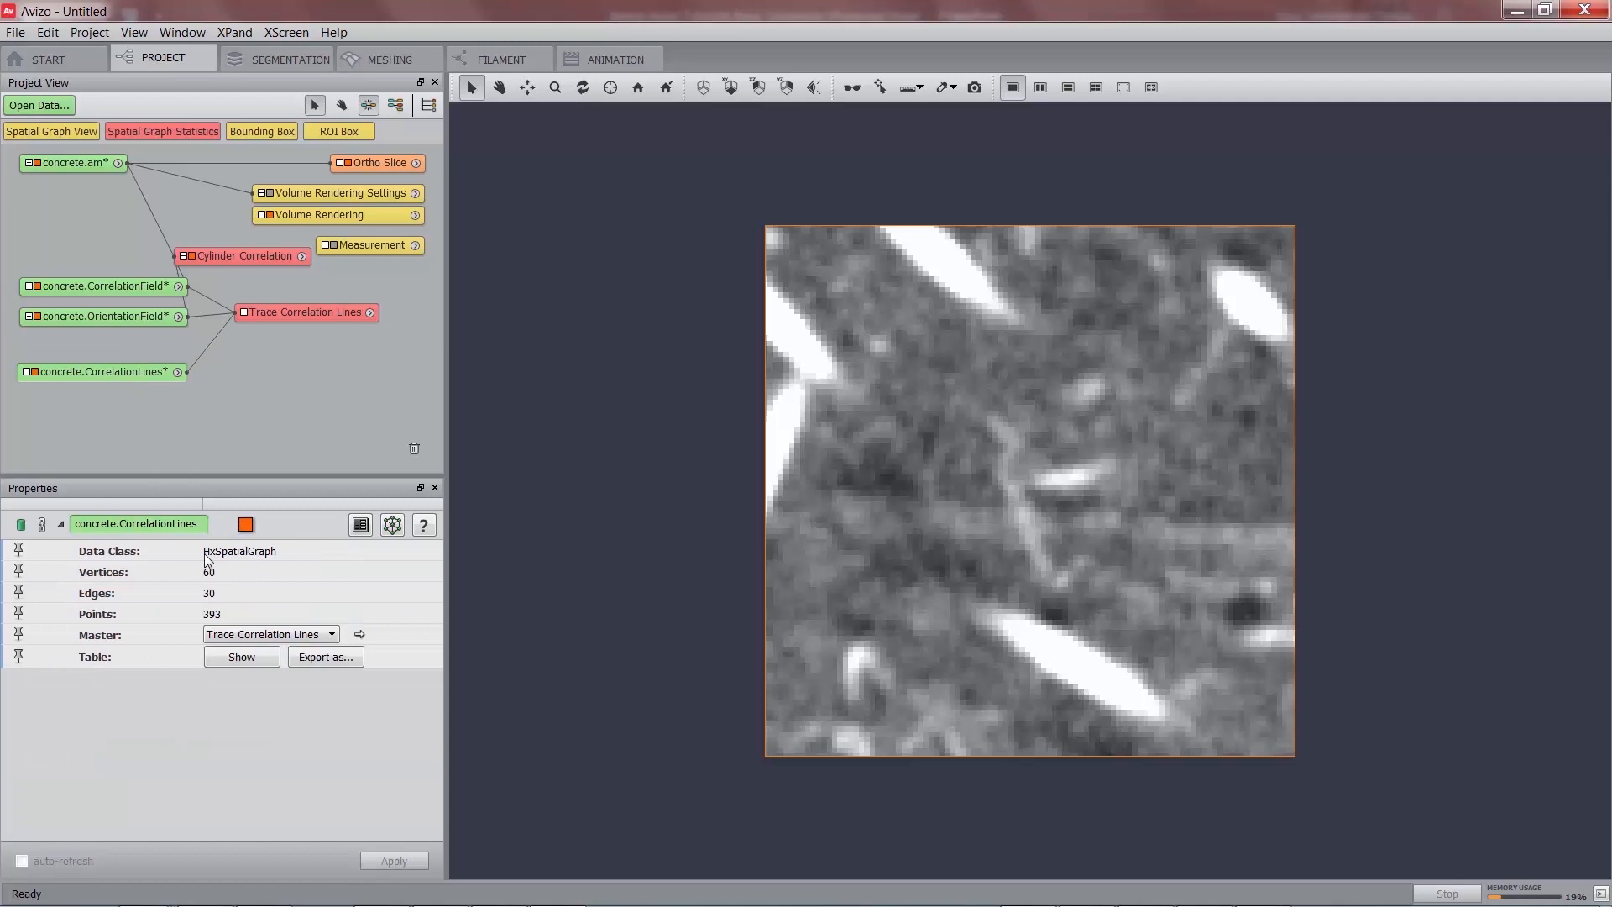
# Add a Spatial Graph View to concrete.CorrelationLines and rotate the view to see centerlines in 3D.
pyautogui.rightClick(122, 375)
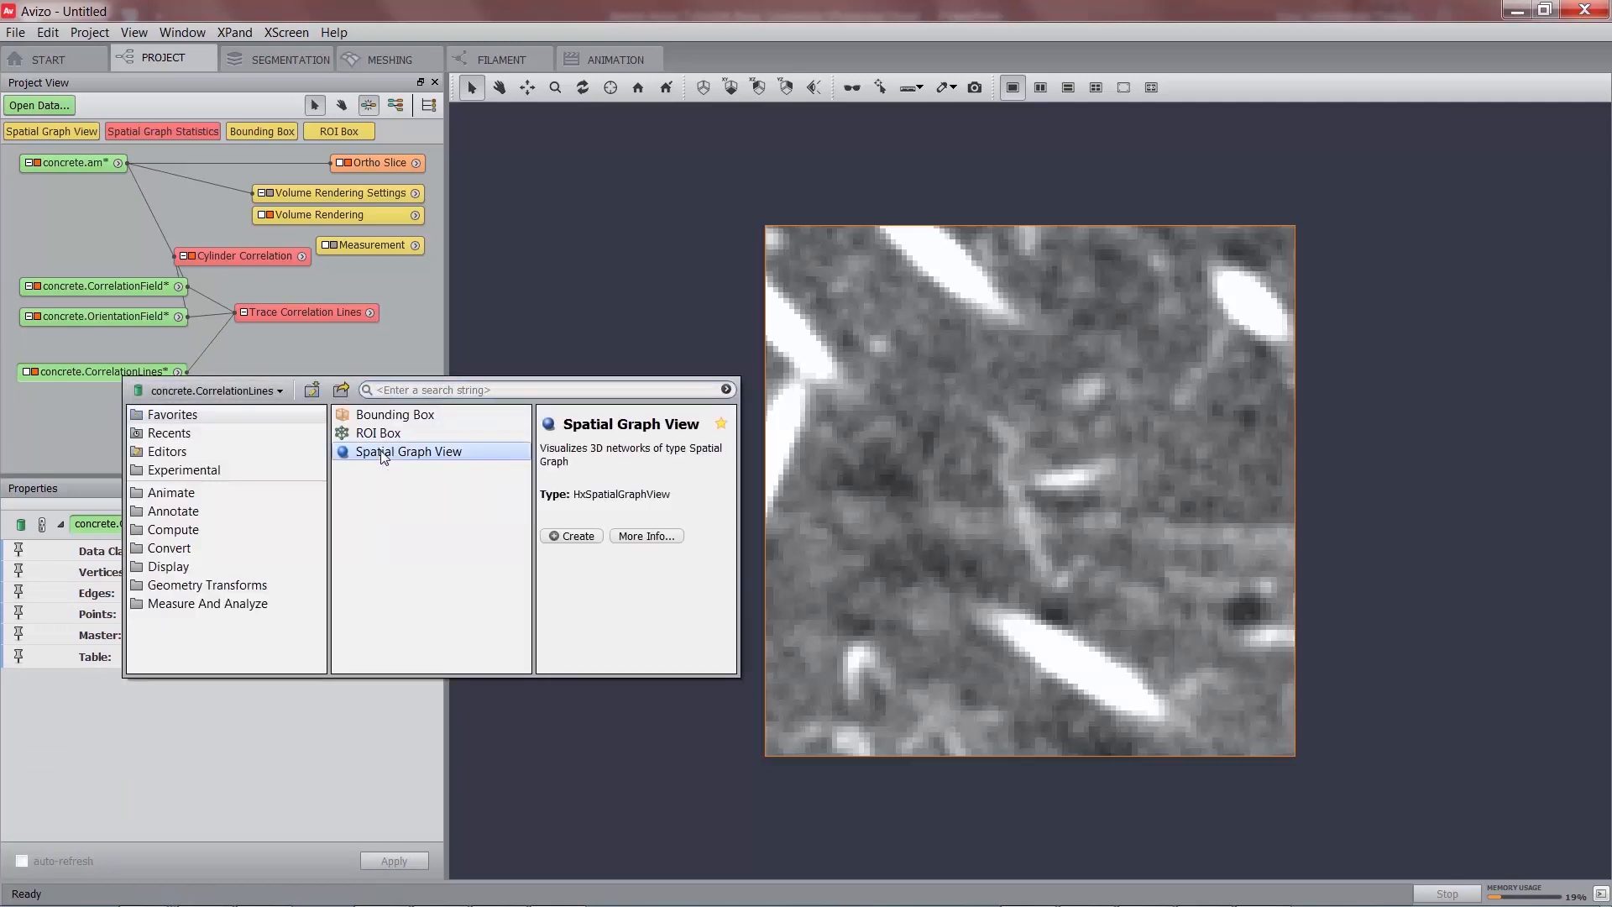
pyautogui.doubleClick(382, 452)
pyautogui.click(499, 88)
pyautogui.moveTo(965, 676); pyautogui.dragTo(1108, 394)
pyautogui.moveTo(1084, 554); pyautogui.dragTo(1012, 497, button='middle')
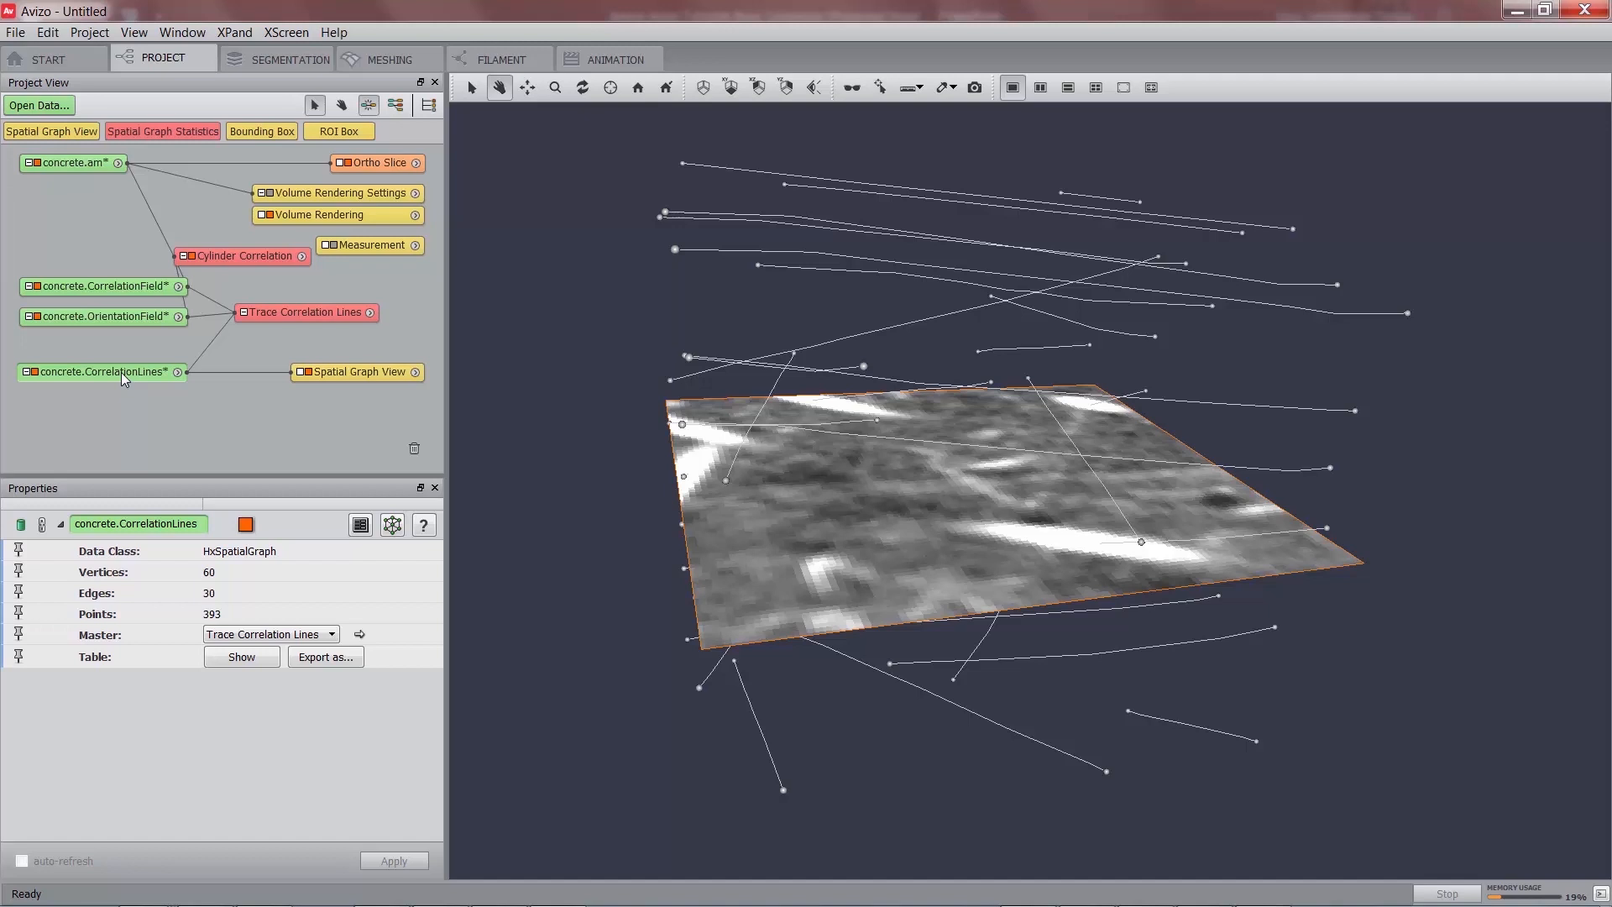
# Open the CorrelationLines table and browse the Points and Segments lists, including ChordLength and Tortuosity.
pyautogui.click(242, 658)
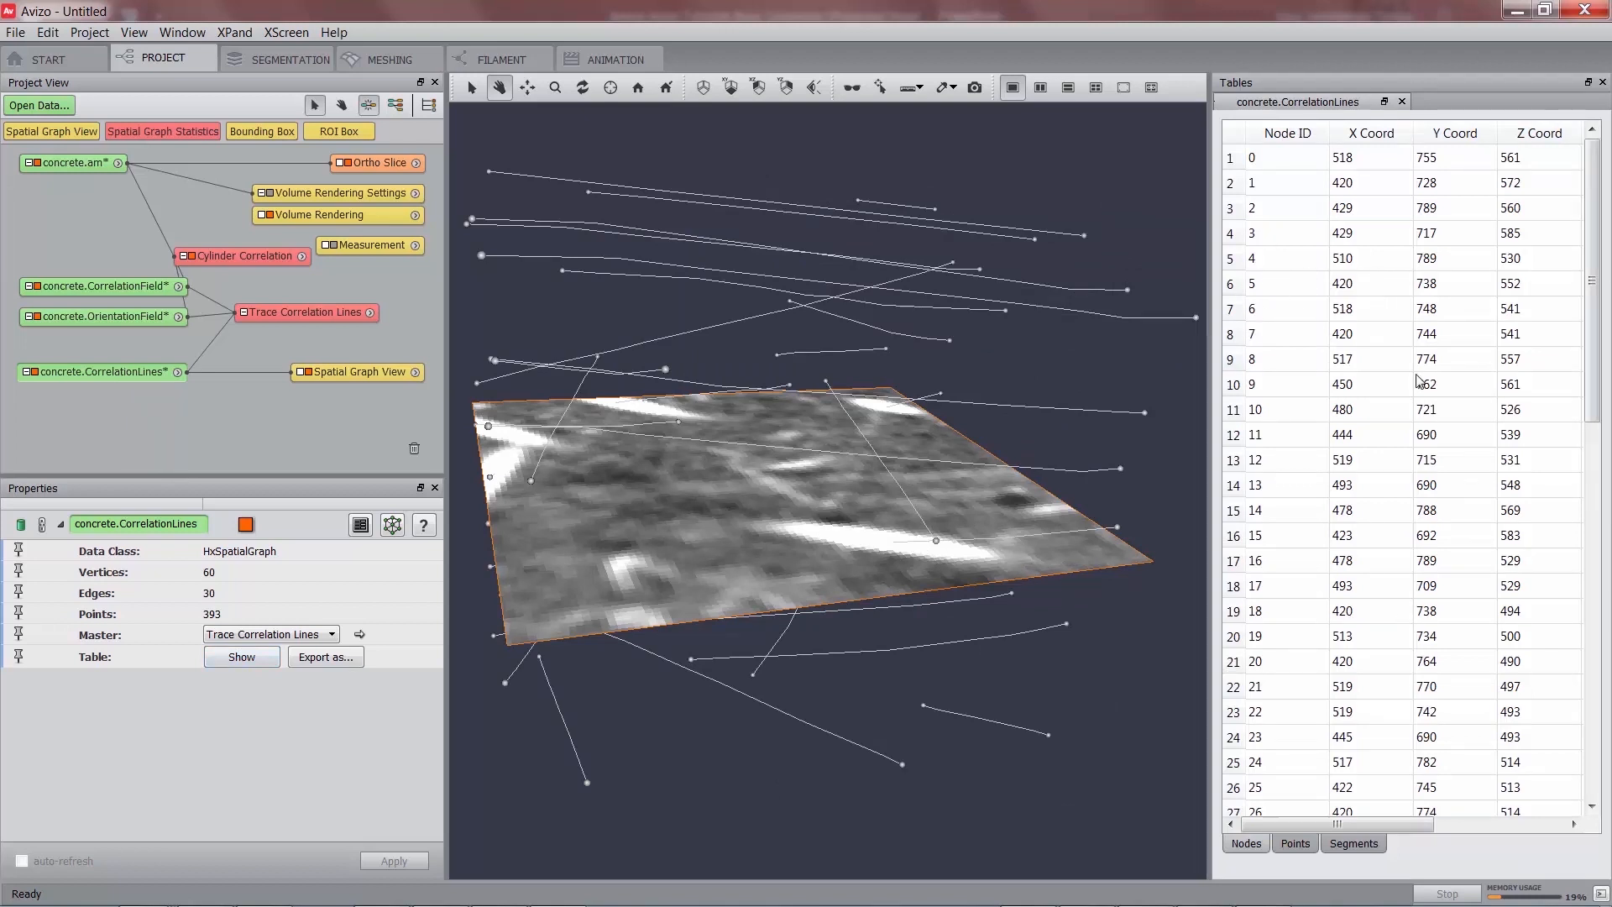
pyautogui.click(1296, 843)
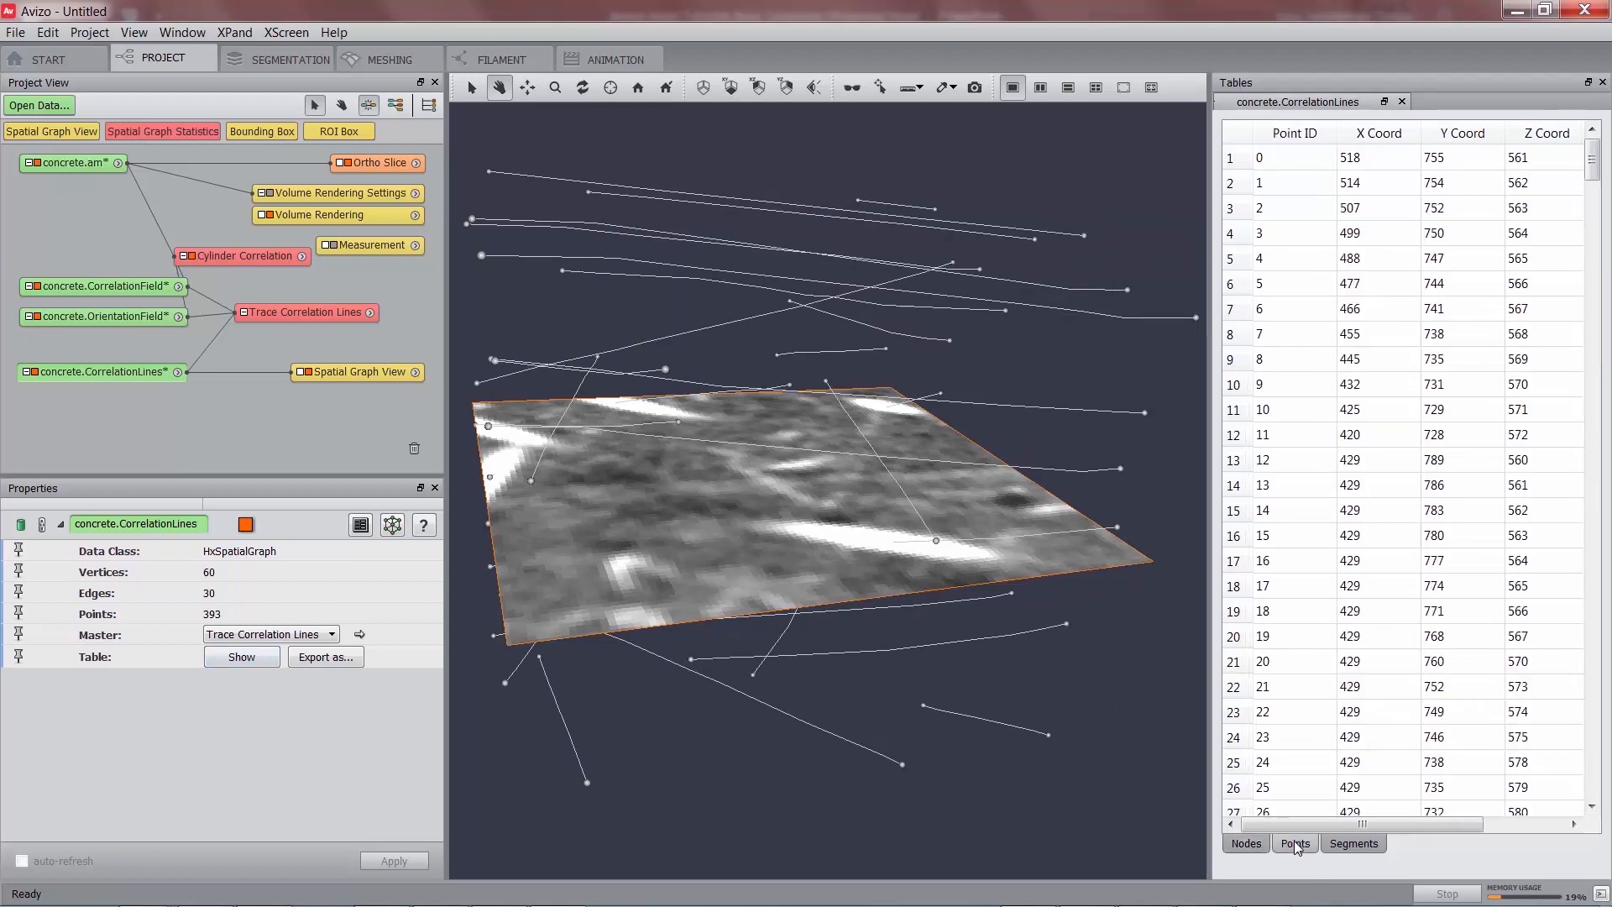
pyautogui.click(1353, 843)
pyautogui.moveTo(1297, 823); pyautogui.dragTo(1397, 827)
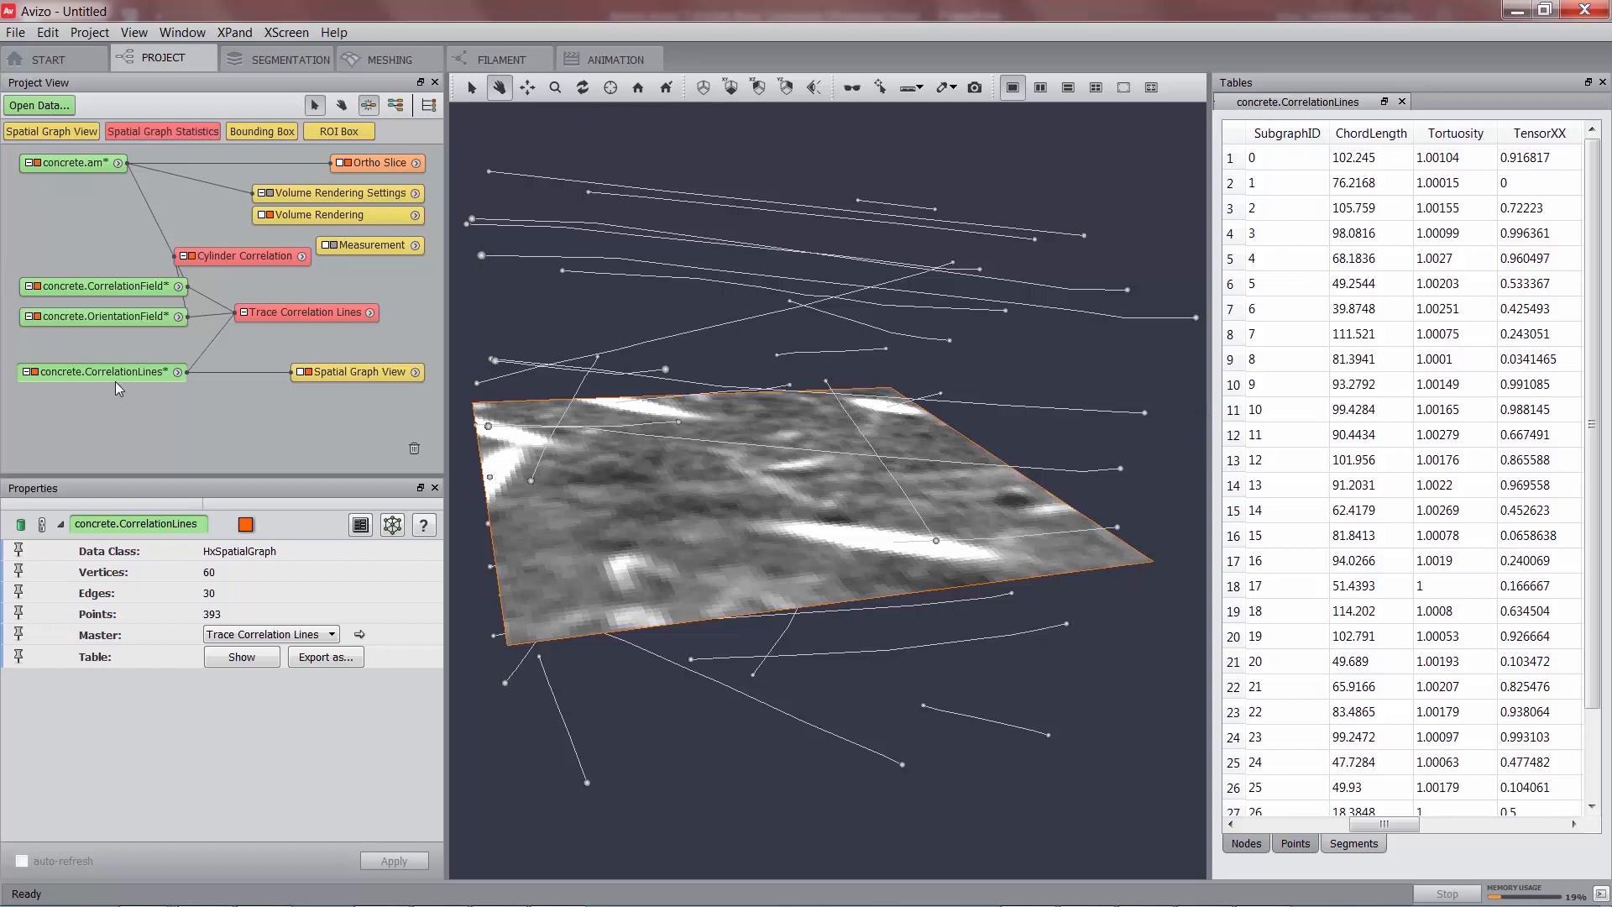
# Attach a Spatial Graph Statistics module to CorrelationLines and apply it.
pyautogui.rightClick(155, 380)
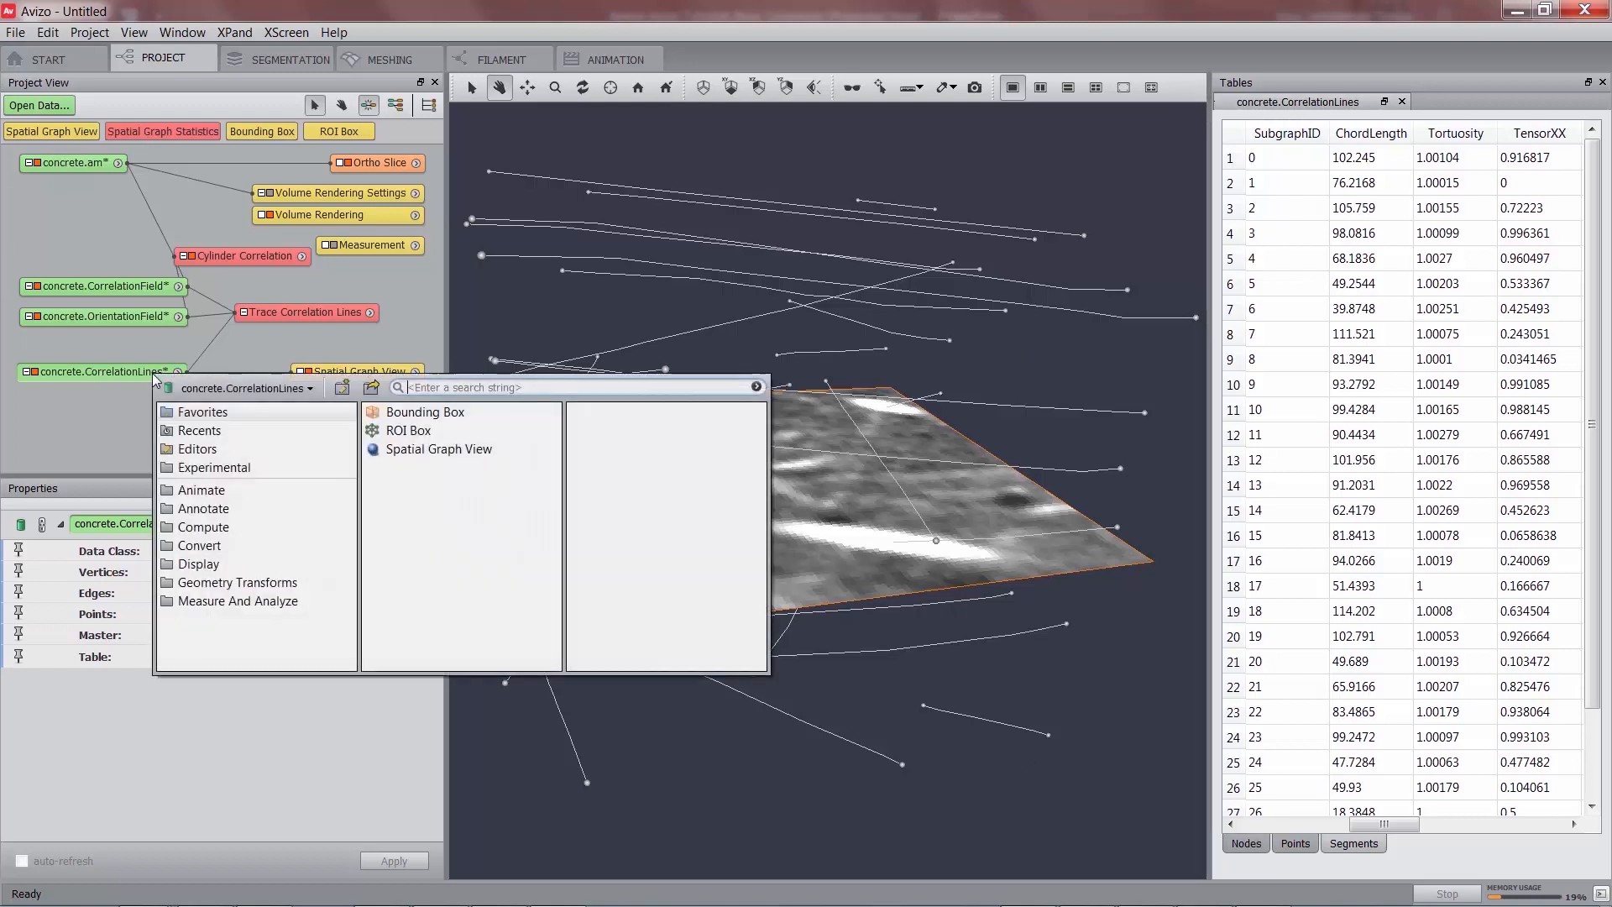
pyautogui.click(261, 602)
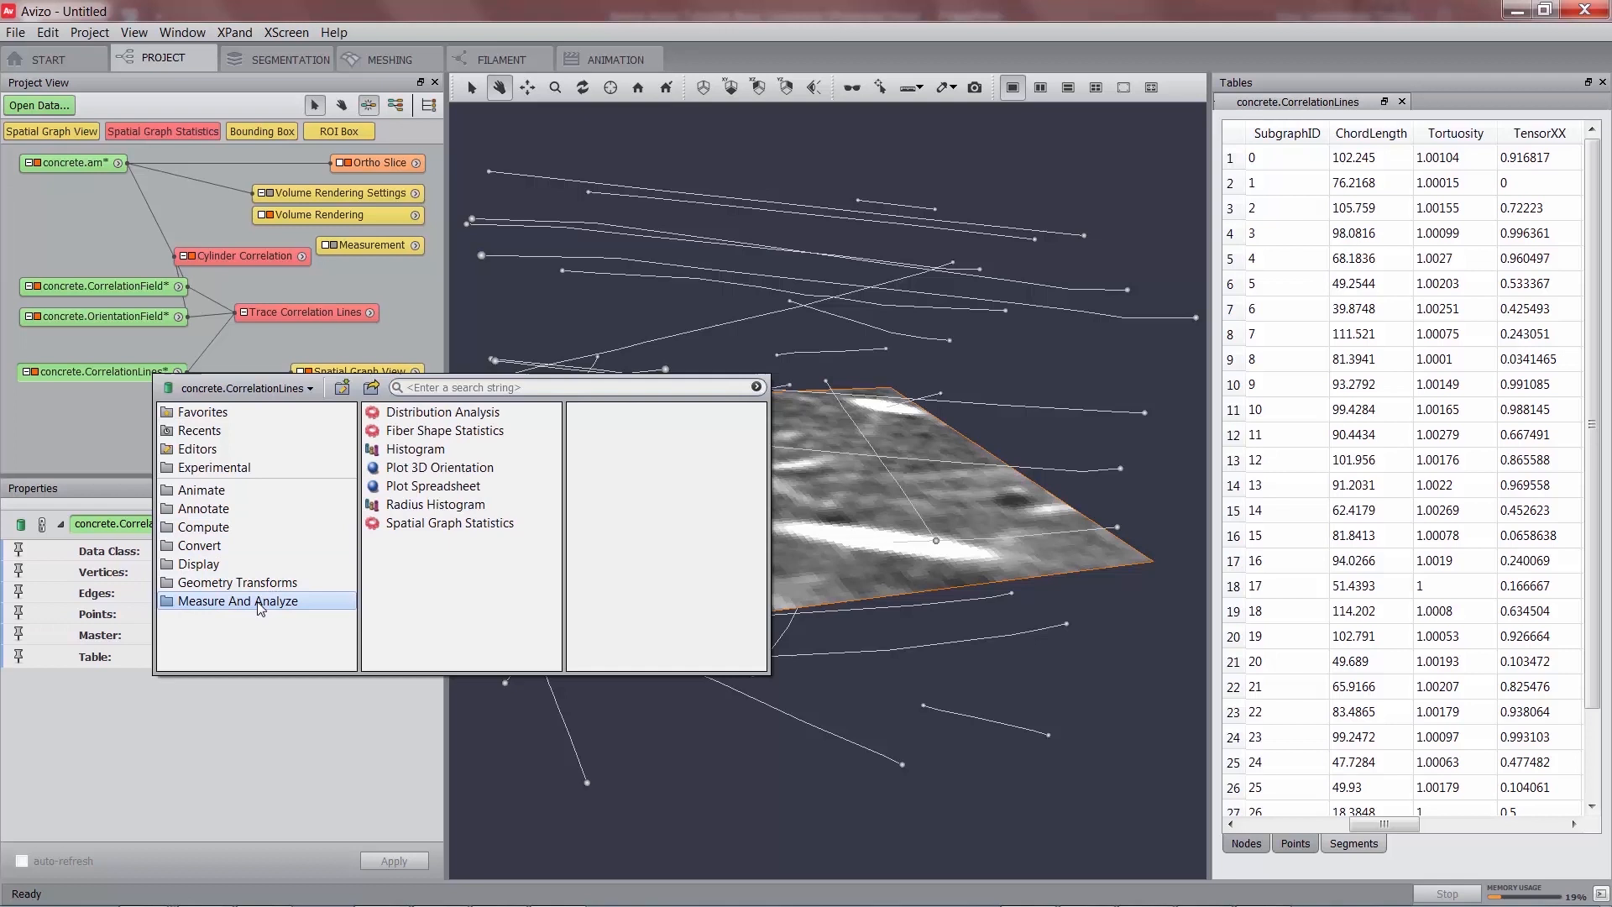
pyautogui.click(436, 523)
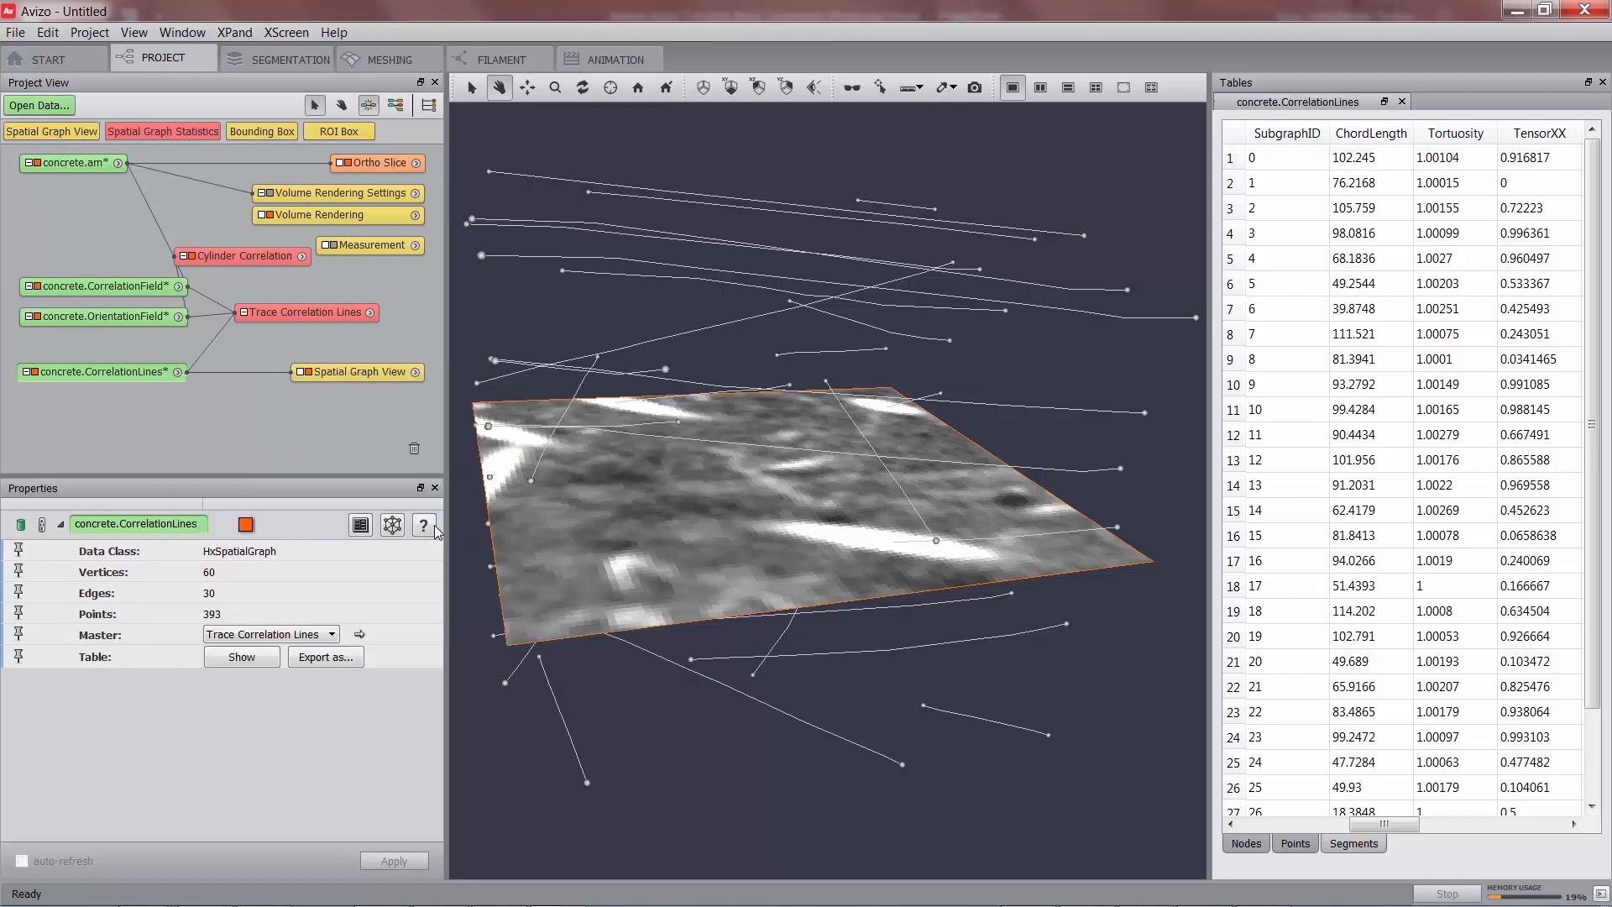
pyautogui.moveTo(234, 413); pyautogui.dragTo(316, 409)
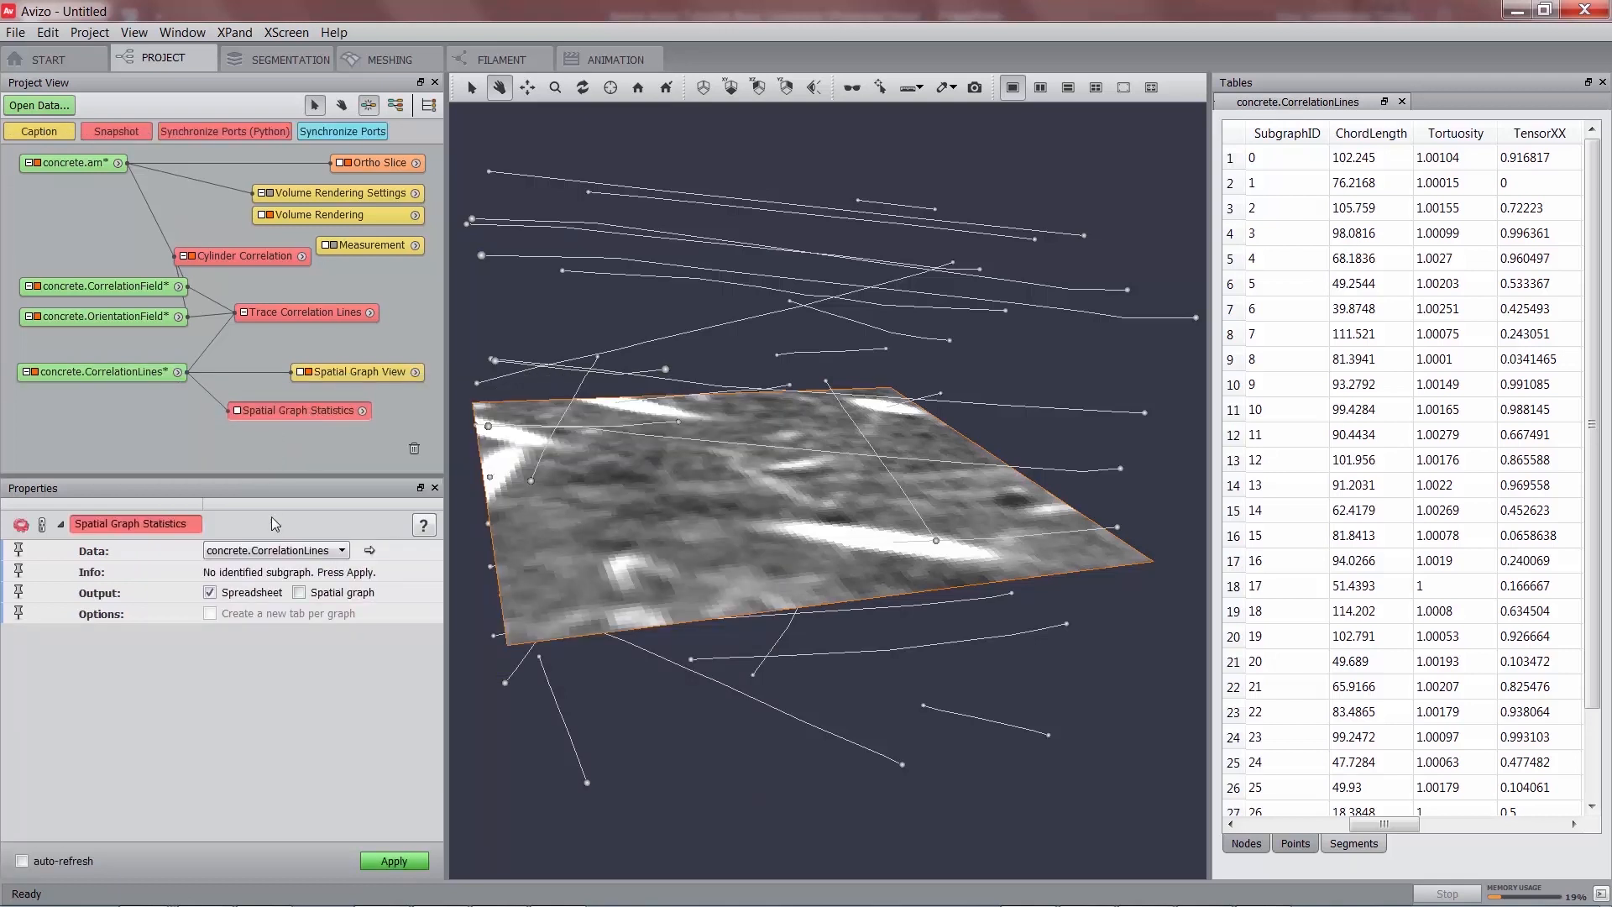
pyautogui.click(392, 859)
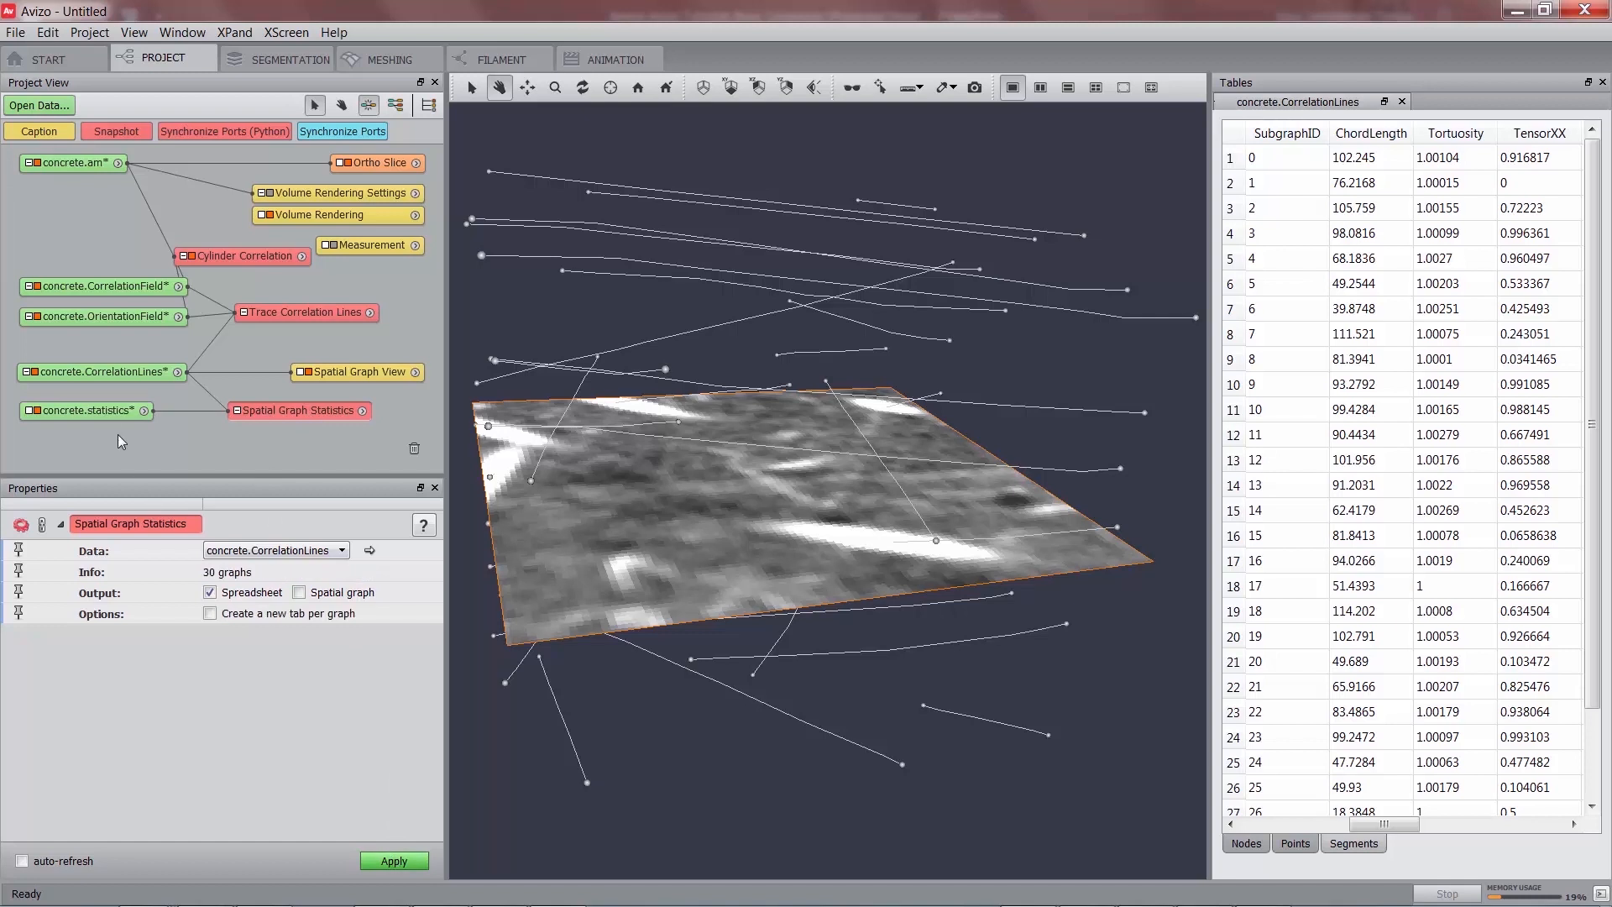
# Show the concrete.statistics spreadsheet and compare it with the correlation lines table.
pyautogui.click(112, 413)
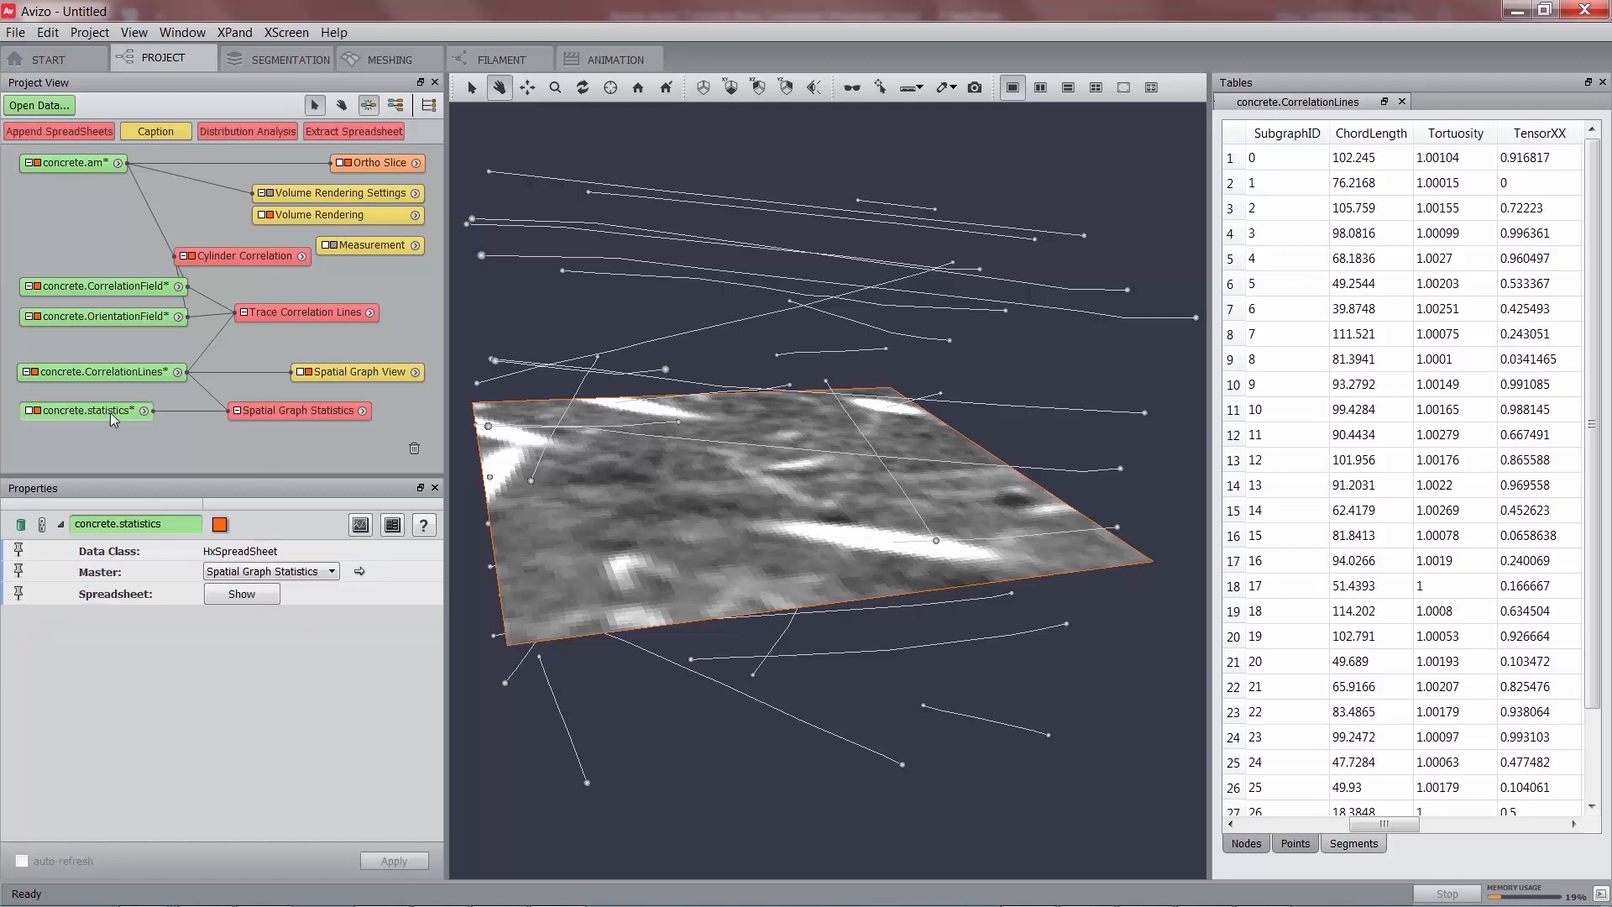
pyautogui.click(245, 600)
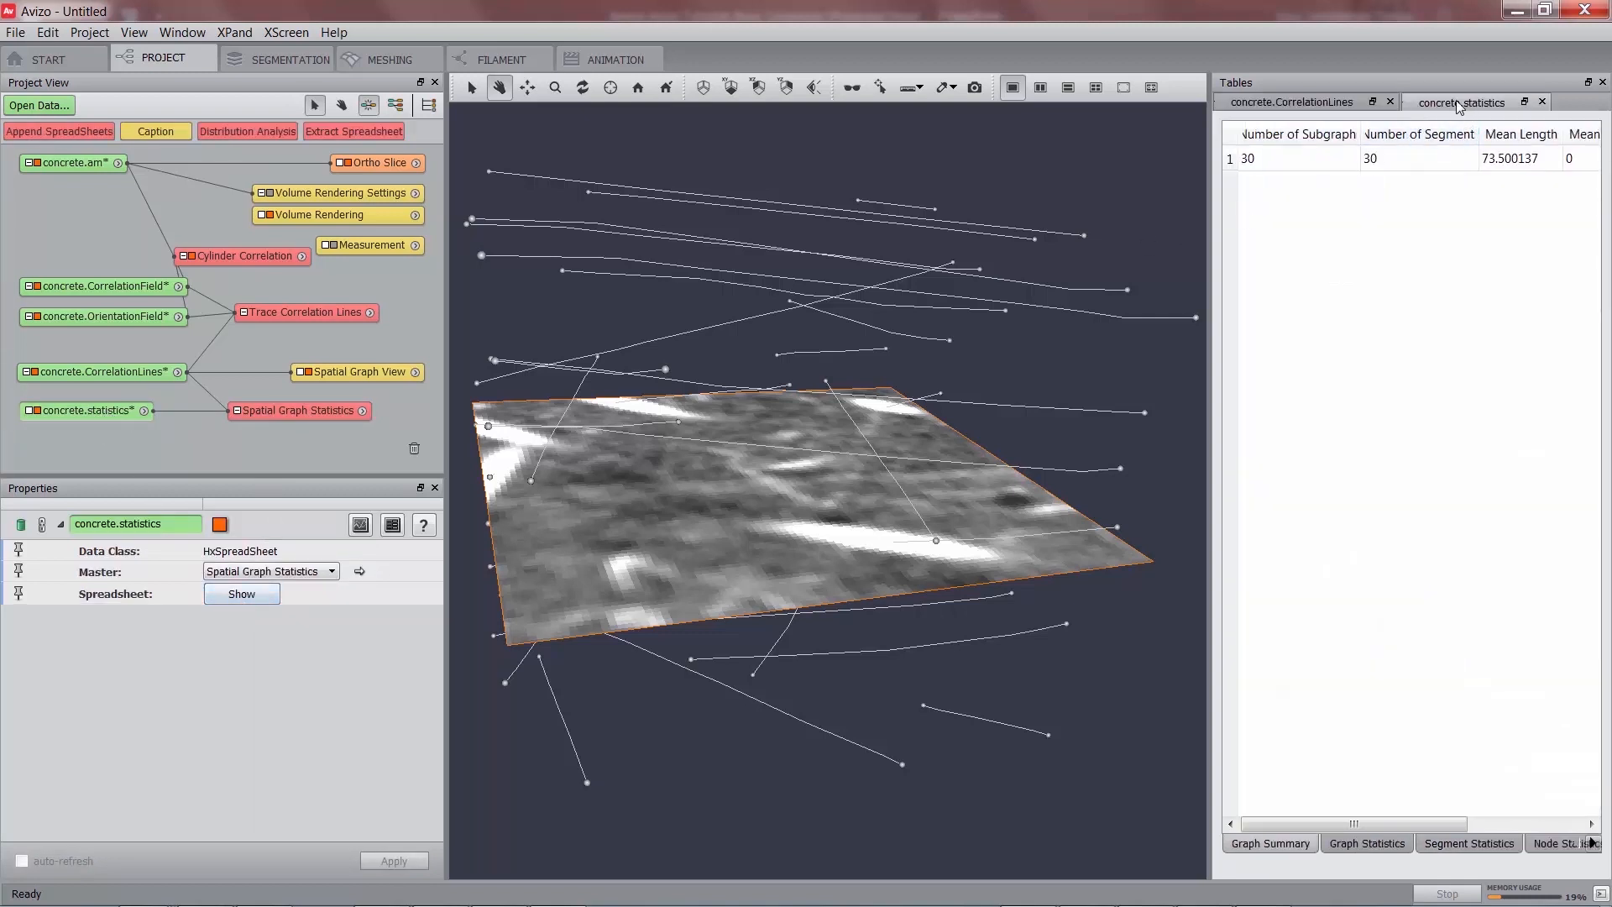
pyautogui.click(1325, 107)
pyautogui.click(1455, 106)
pyautogui.click(1345, 105)
pyautogui.click(1461, 110)
# Browse the graph, segment and node statistics tabs, ending on the summary: 30 subgraphs, mean length 73.500137.
pyautogui.moveTo(1353, 823); pyautogui.dragTo(1317, 825)
pyautogui.click(1361, 843)
pyautogui.click(1472, 841)
pyautogui.click(1554, 845)
pyautogui.click(1431, 844)
pyautogui.click(1331, 844)
pyautogui.click(1242, 845)
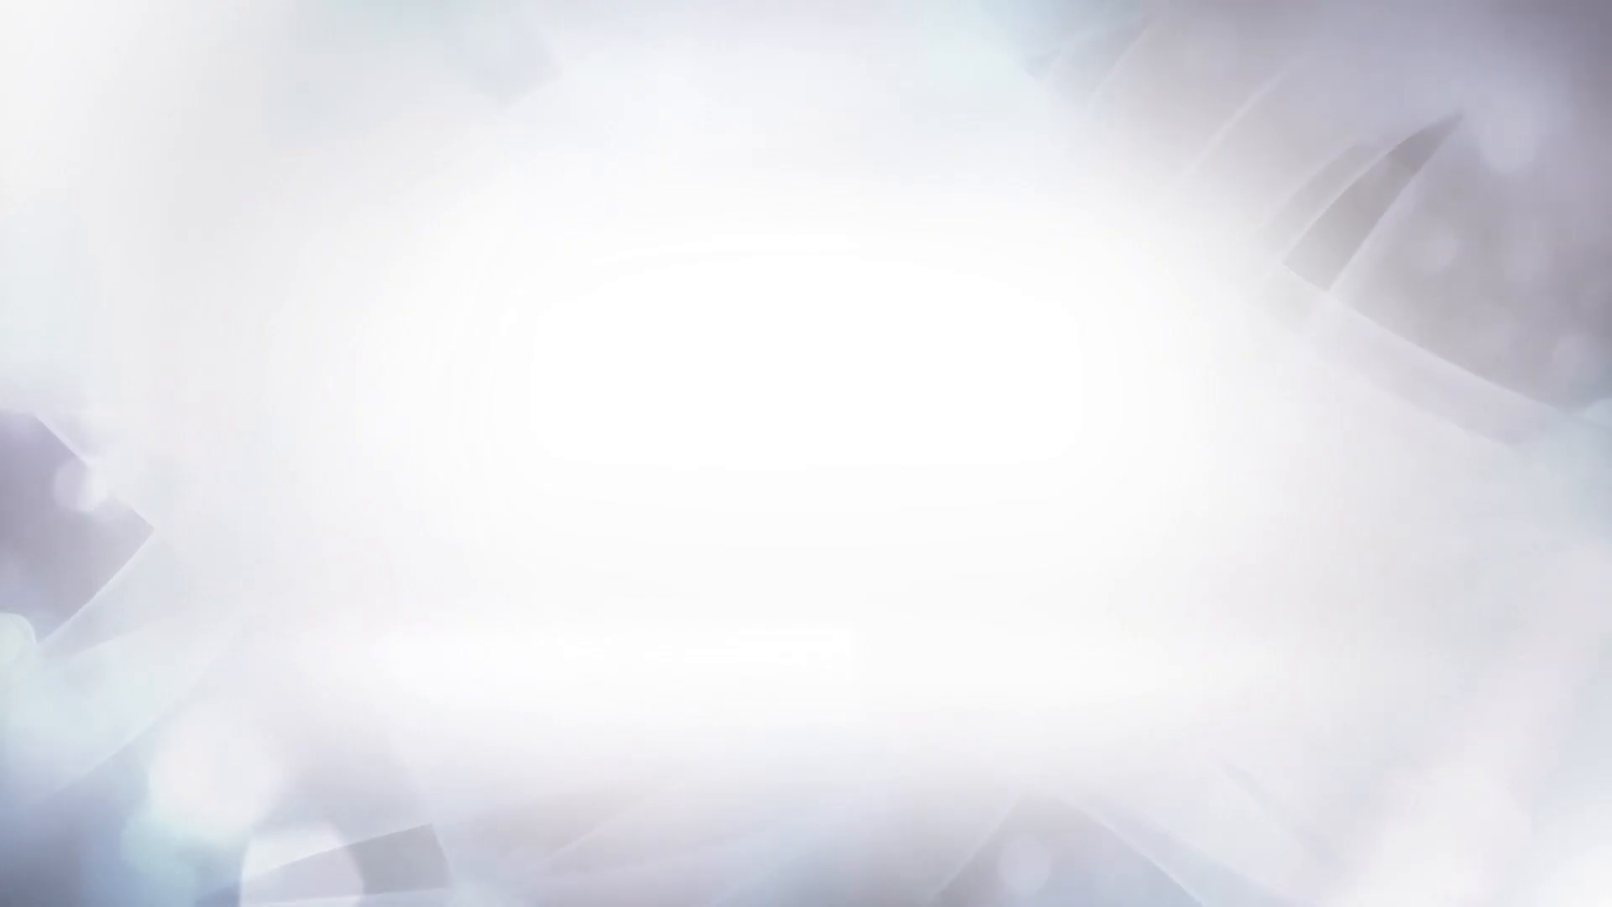